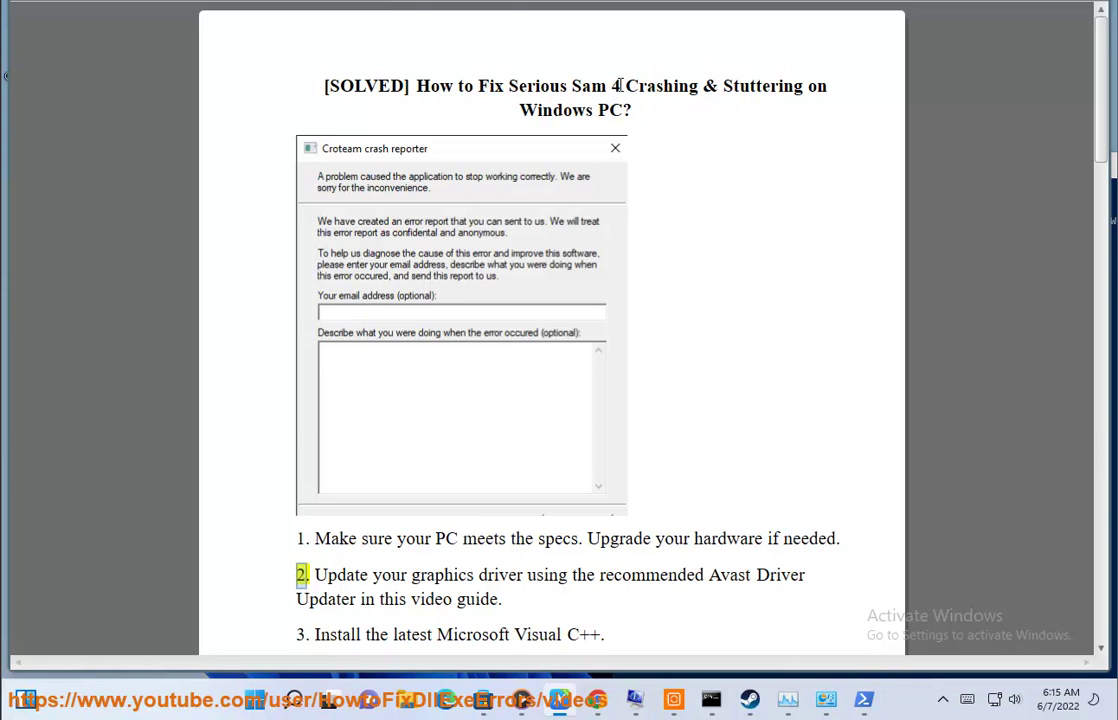
Select 'Serious Sam 4' in the WordPad guide's title
{"action": "left_click_drag", "start_coordinate": [620, 86], "coordinate": [521, 84]}
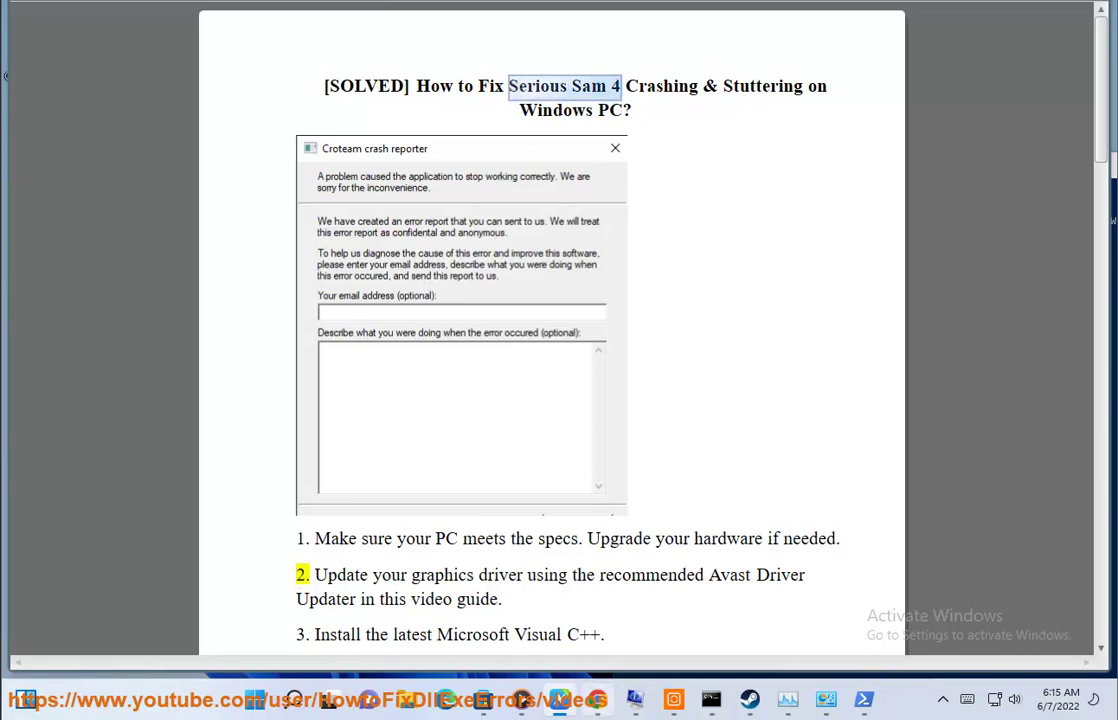
Search Google for 'serious sam 4 system requirements' and highlight the System Requirements snippet
{"action": "left_click", "coordinate": [593, 700]}
{"action": "triple_click", "coordinate": [378, 112]}
{"action": "type", "text": "Serious Sam 4"}
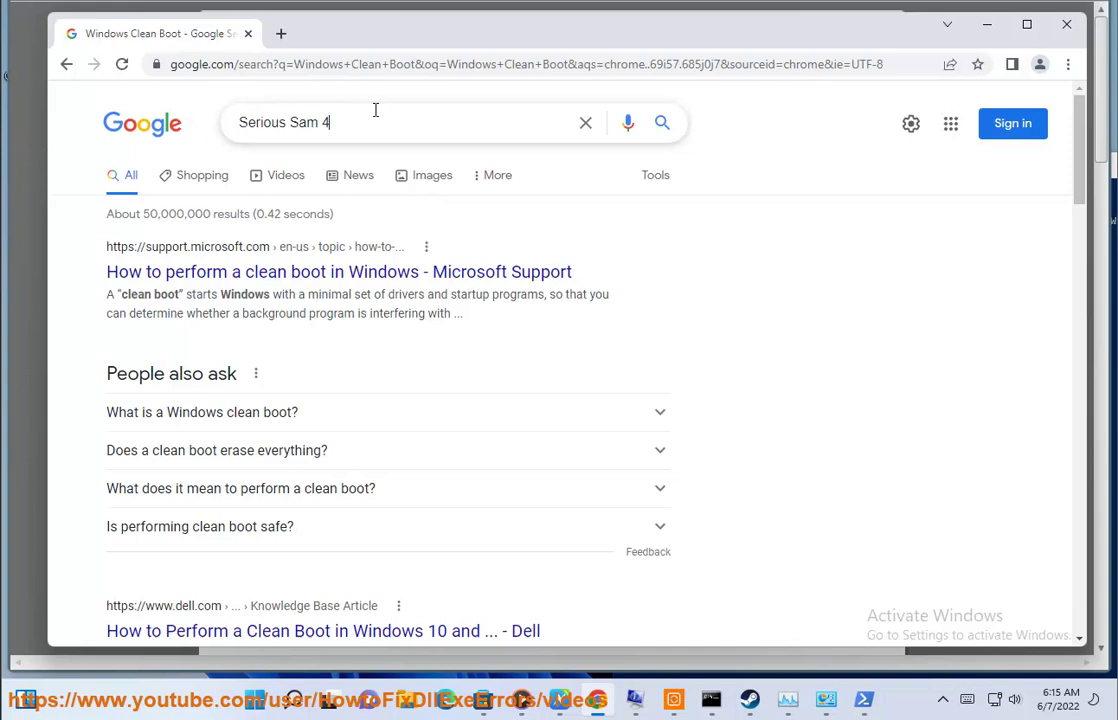
{"action": "type", "text": "SYS"}
{"action": "left_click", "coordinate": [396, 160]}
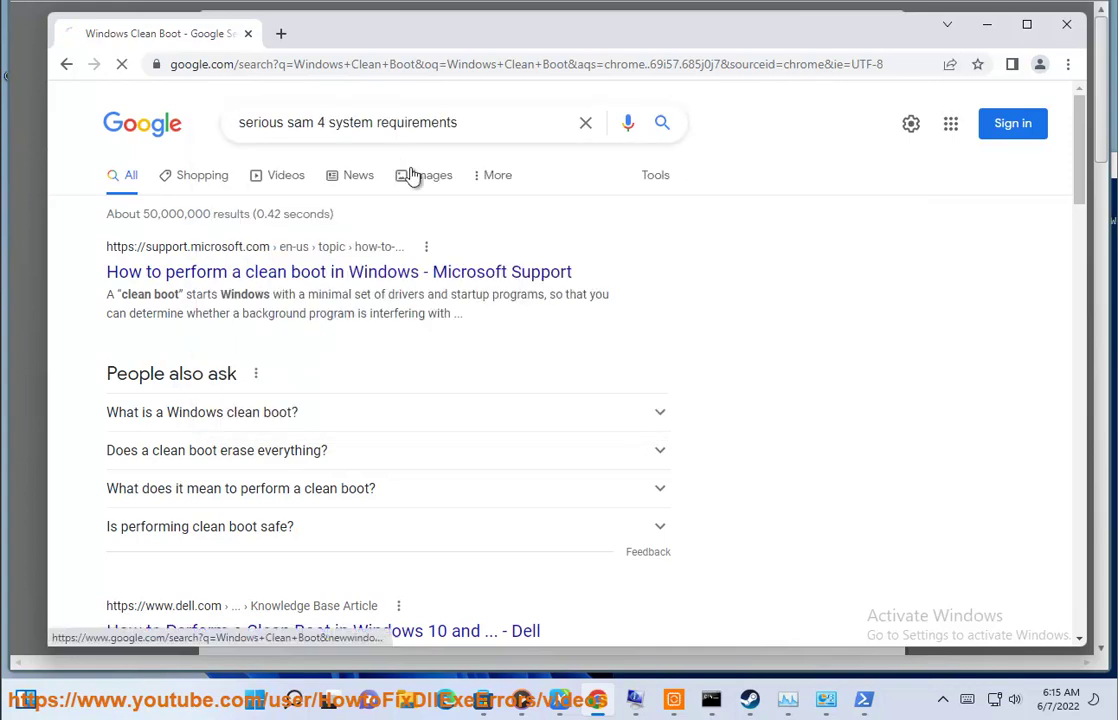
{"action": "left_click_drag", "start_coordinate": [104, 241], "coordinate": [233, 297]}
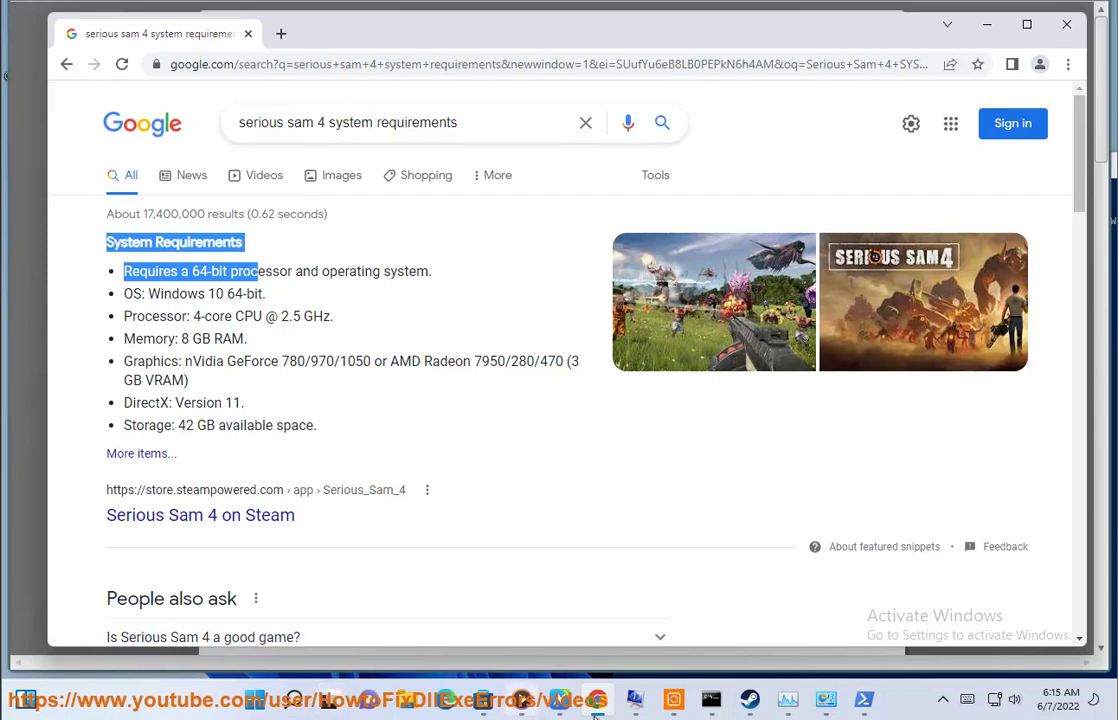
In System Information, check the OS (Windows 11 Pro), processor (i9-11900K) and RAM (8.79 GB)
{"action": "left_click", "coordinate": [300, 703]}
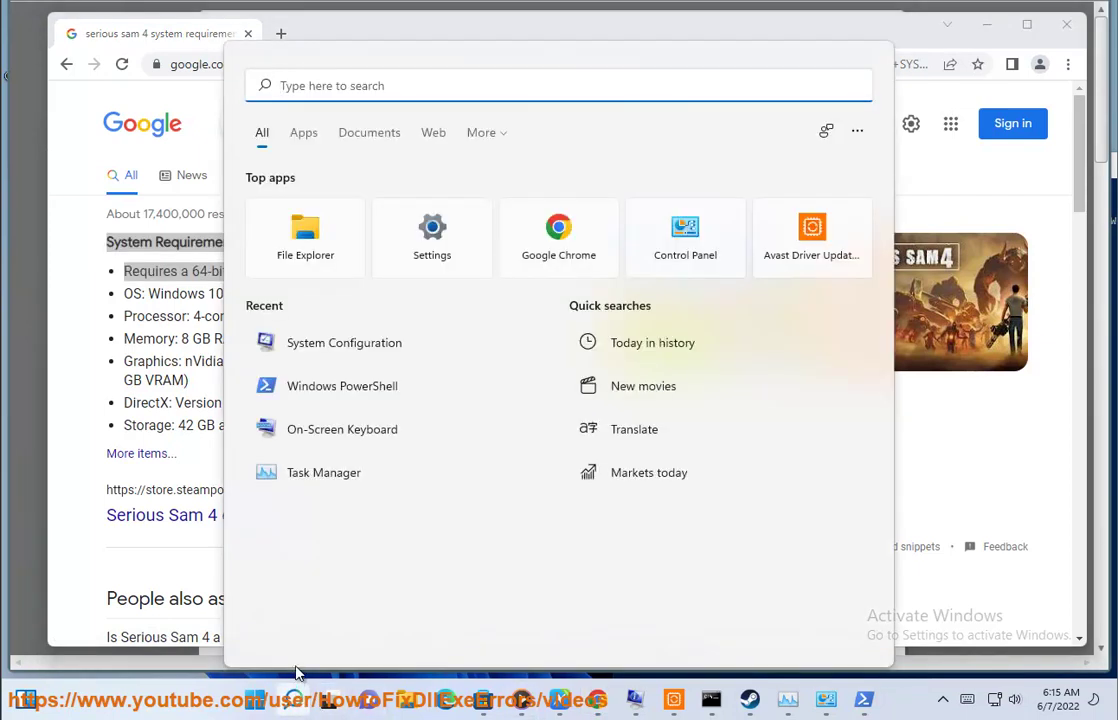
{"action": "type", "text": "SYStem Information"}
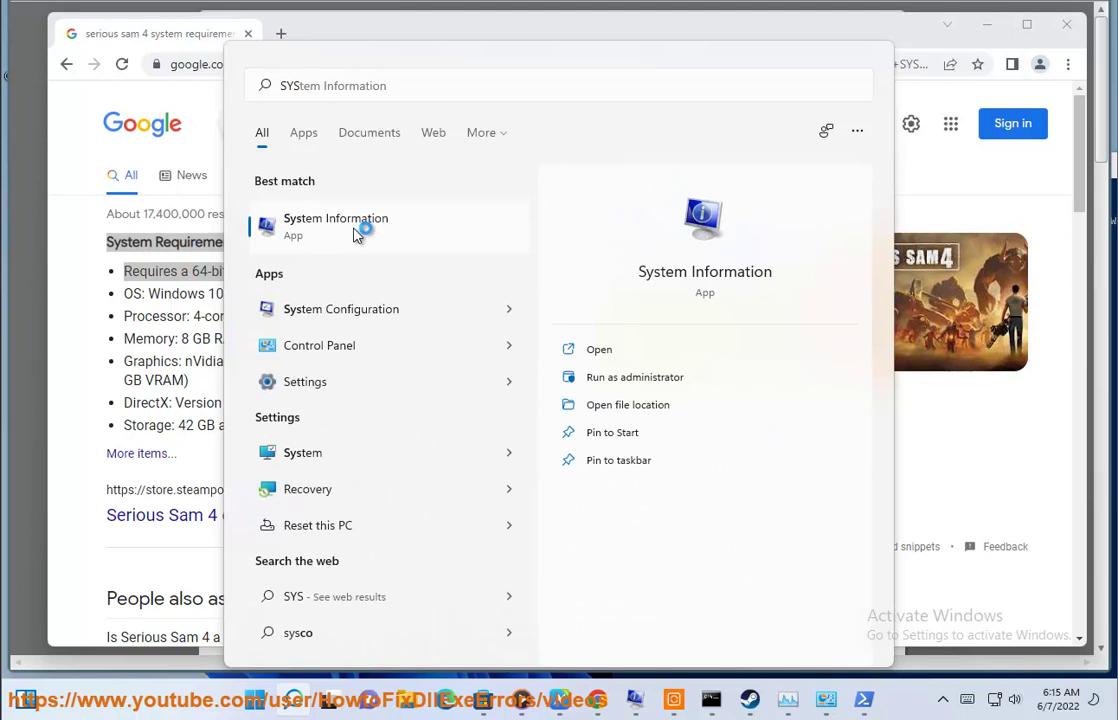
{"action": "left_click", "coordinate": [362, 229]}
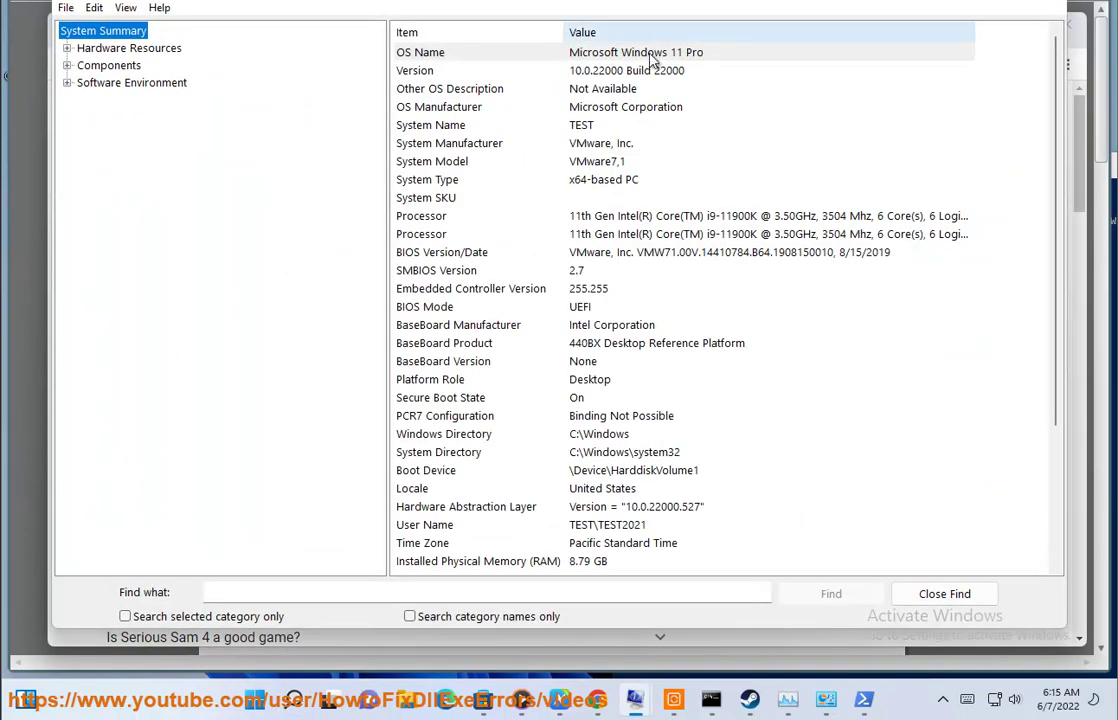
{"action": "left_click", "coordinate": [575, 55]}
{"action": "left_click", "coordinate": [671, 218]}
{"action": "scroll", "coordinate": [617, 440], "scroll_direction": "down", "scroll_amount": 3}
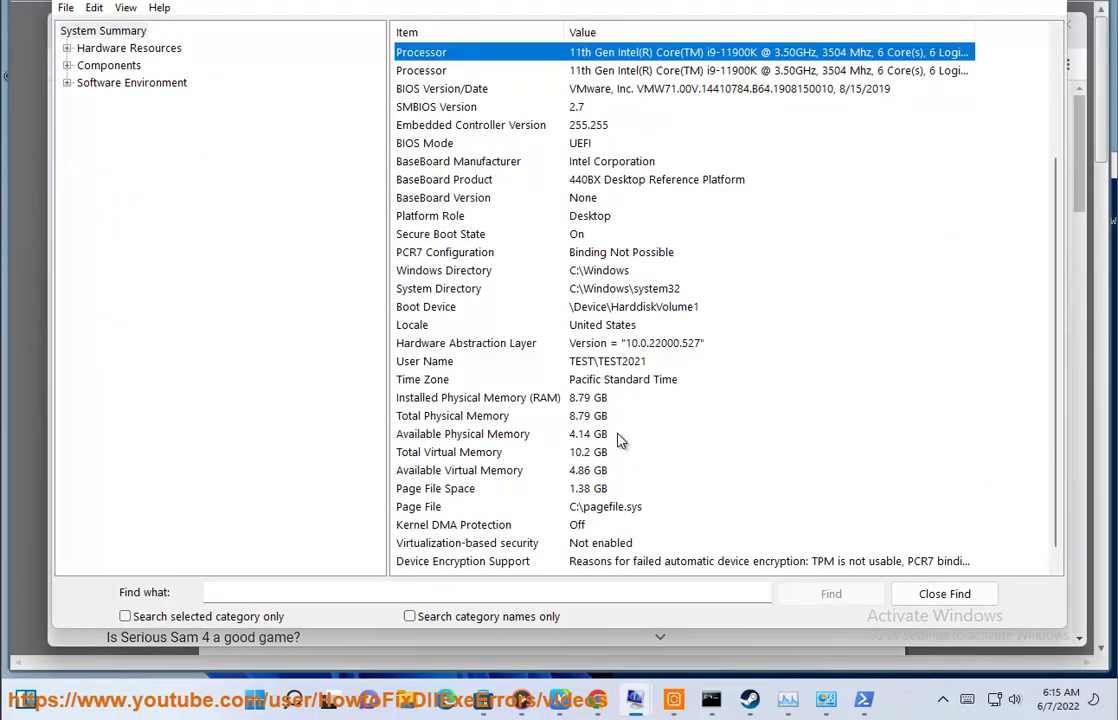
{"action": "left_click", "coordinate": [614, 399]}
{"action": "left_click", "coordinate": [970, 3]}
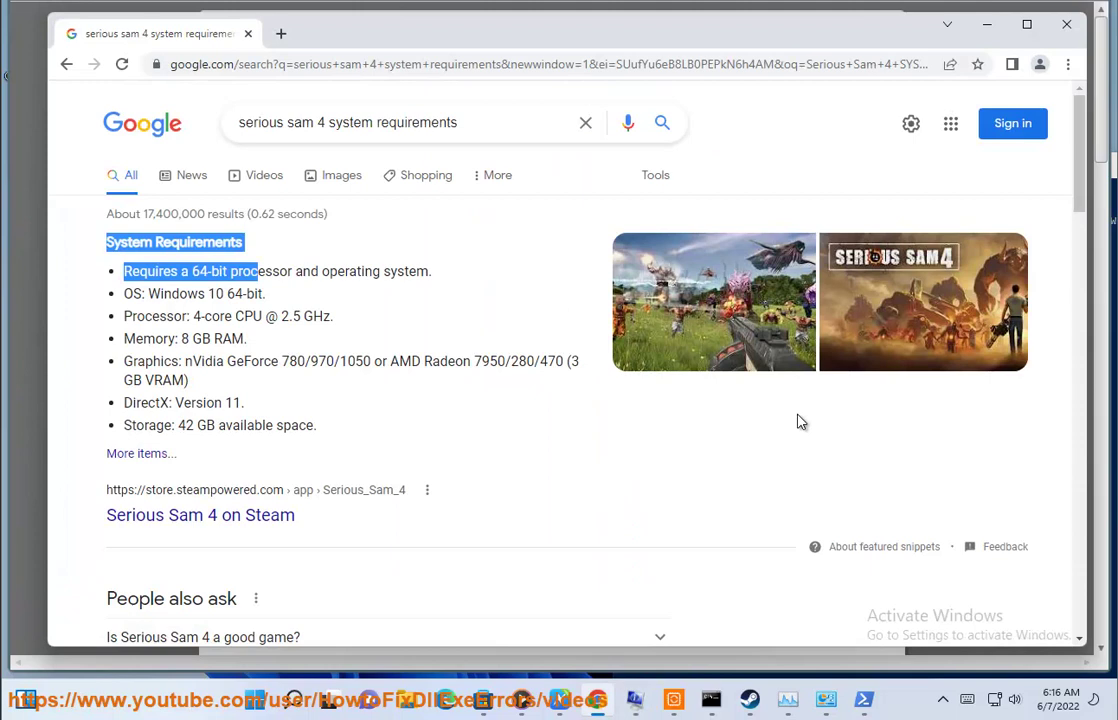
Check memory usage on Task Manager's Performance tab, then minimize Task Manager
{"action": "left_click", "coordinate": [787, 706]}
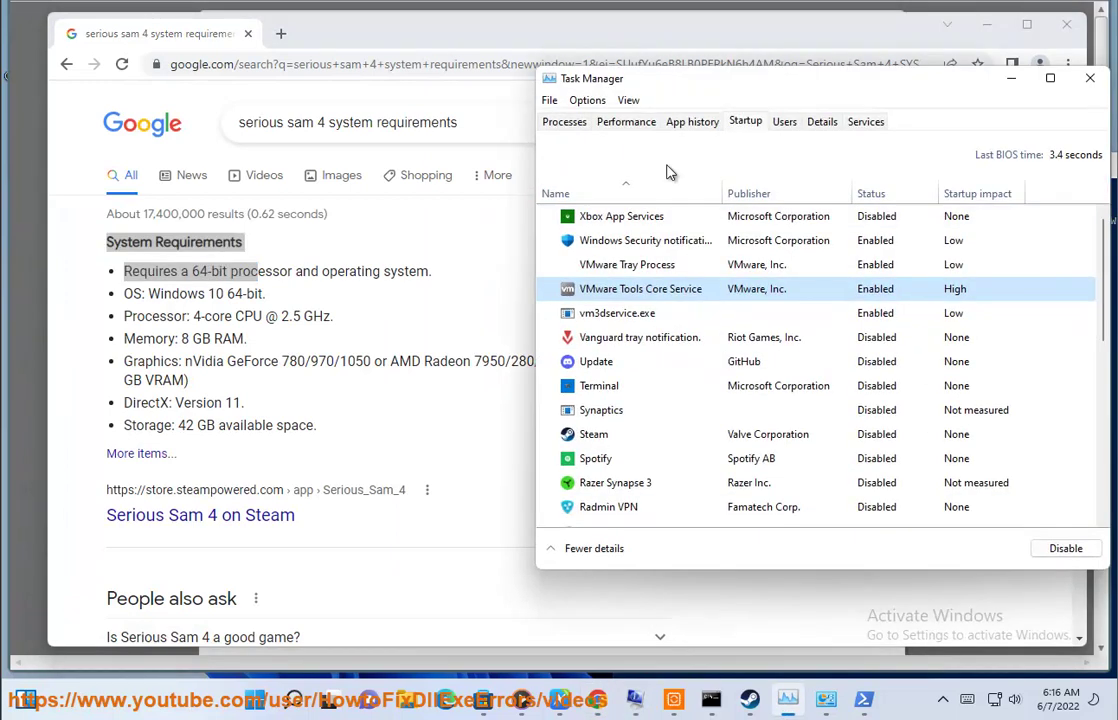
{"action": "left_click", "coordinate": [638, 124]}
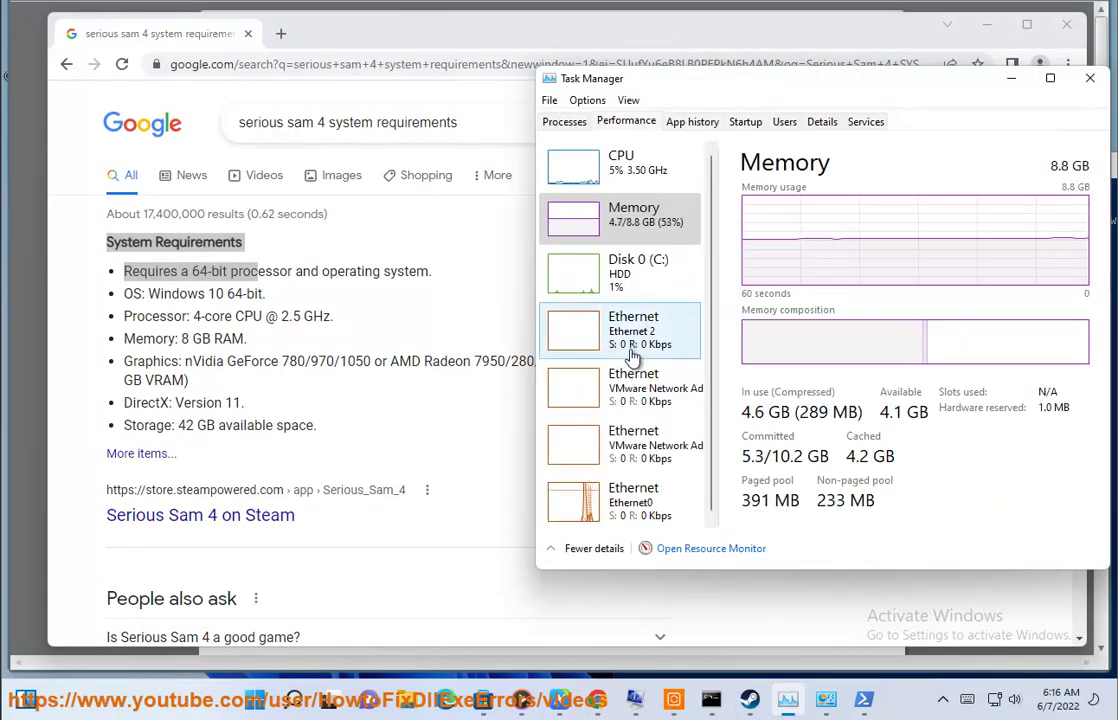
{"action": "left_click", "coordinate": [1005, 80]}
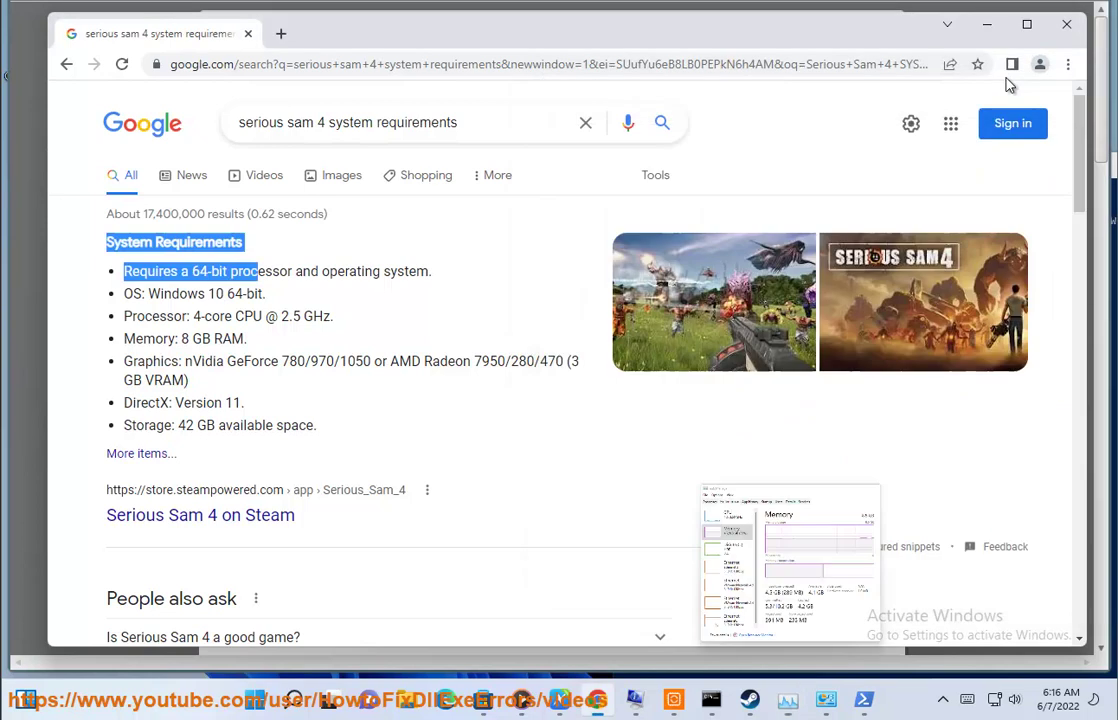
Start a fresh outdated-driver scan in Avast Driver Updater
{"action": "left_click", "coordinate": [986, 24]}
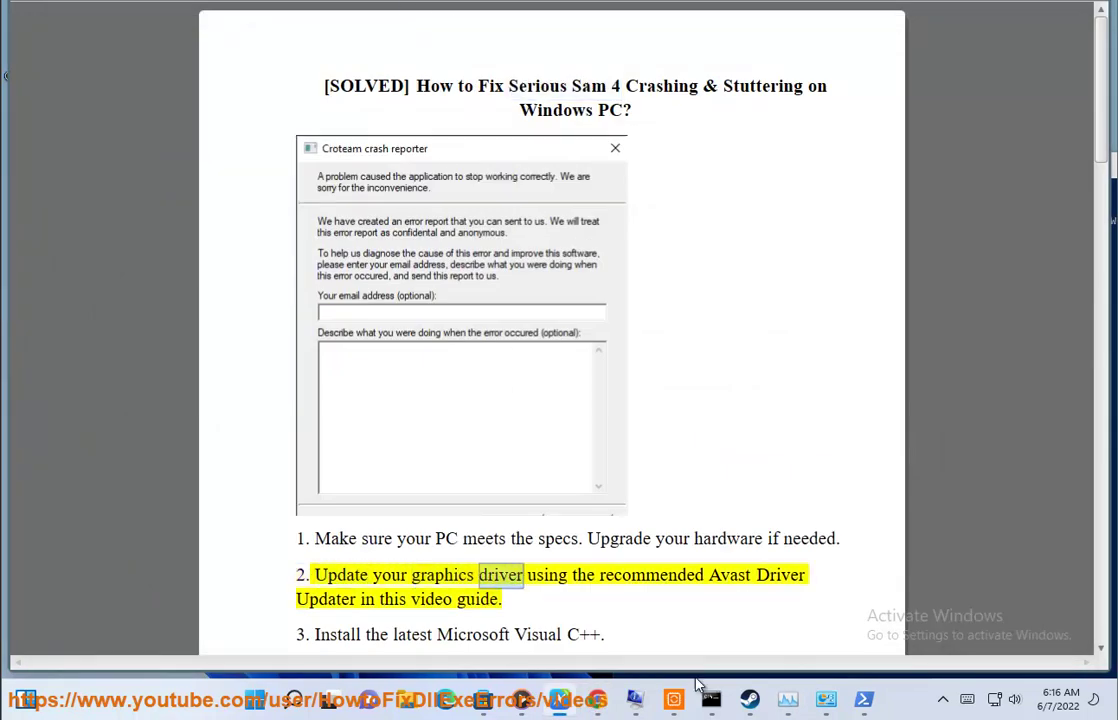
{"action": "left_click", "coordinate": [673, 699]}
{"action": "left_click", "coordinate": [137, 100]}
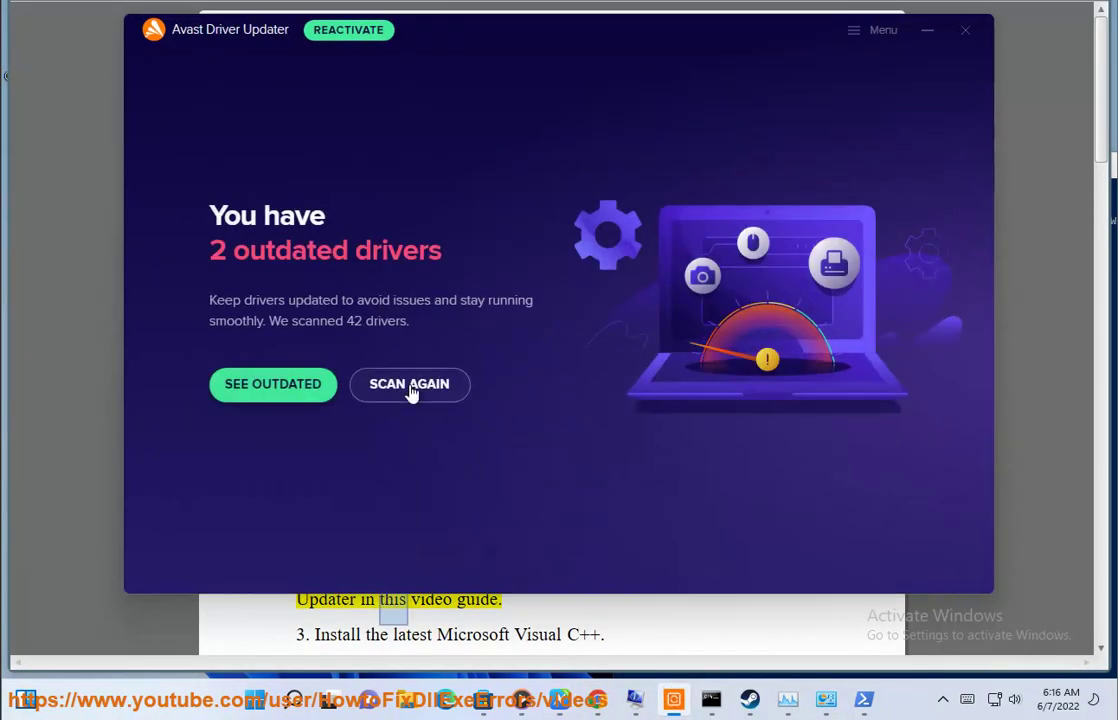
{"action": "left_click", "coordinate": [411, 387]}
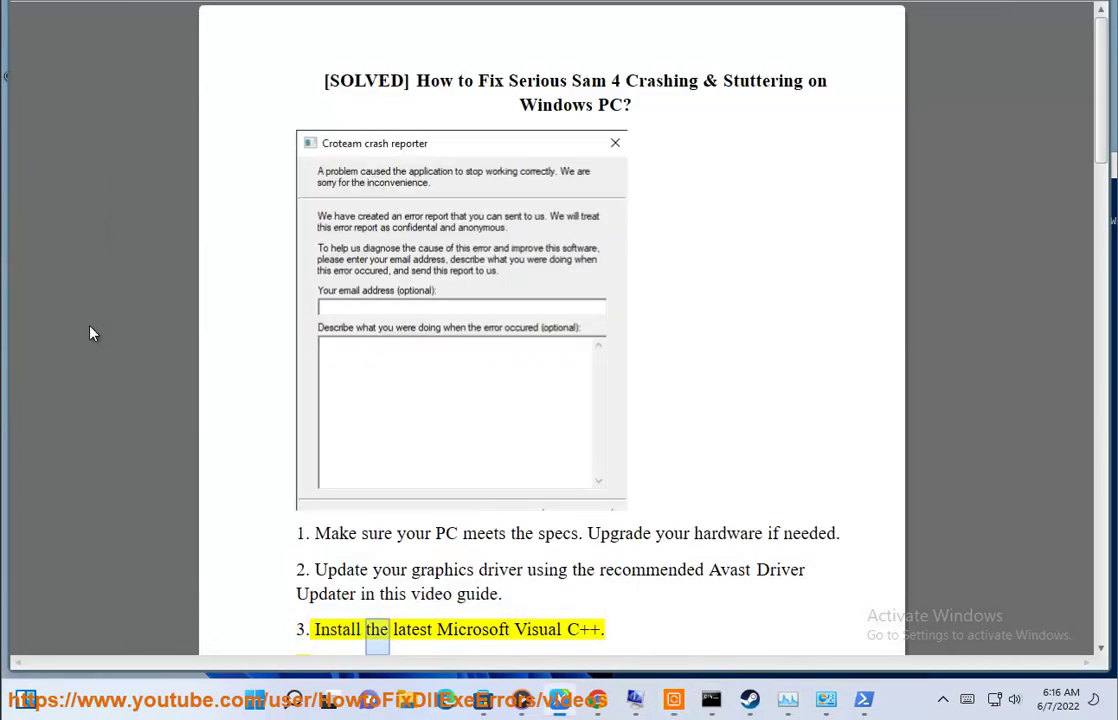
{"action": "scroll", "coordinate": [92, 329], "scroll_direction": "down", "scroll_amount": 1}
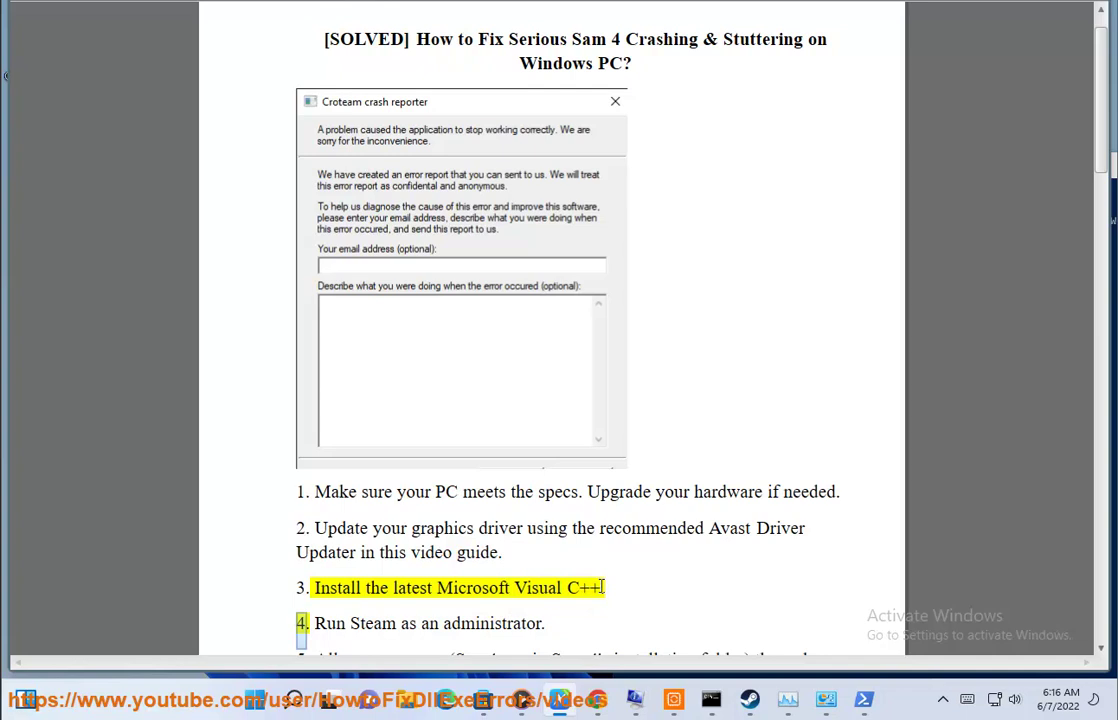
Copy 'latest Microsoft Visual C++' from step 3 and search for it in Chrome
{"action": "left_click_drag", "start_coordinate": [602, 587], "coordinate": [391, 590]}
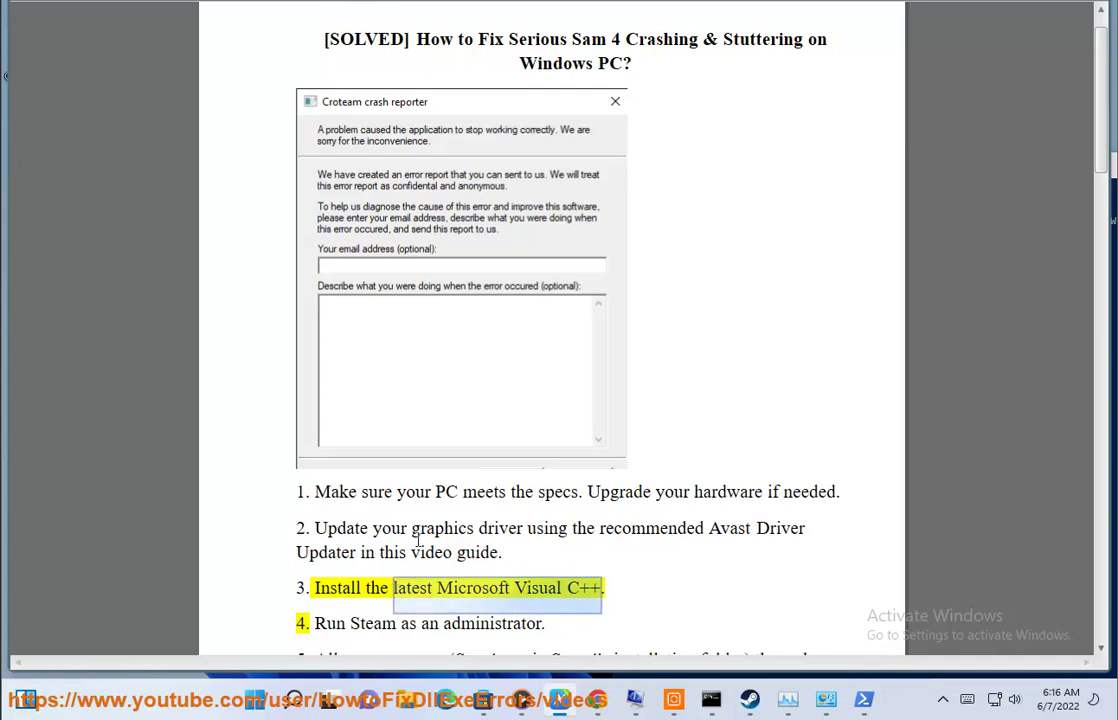
{"action": "key", "text": "ctrl+c"}
{"action": "key", "text": "alt+Tab"}
{"action": "left_click_drag", "start_coordinate": [405, 121], "coordinate": [234, 121]}
{"action": "key", "text": "ctrl+v"}
{"action": "key", "text": "Return"}
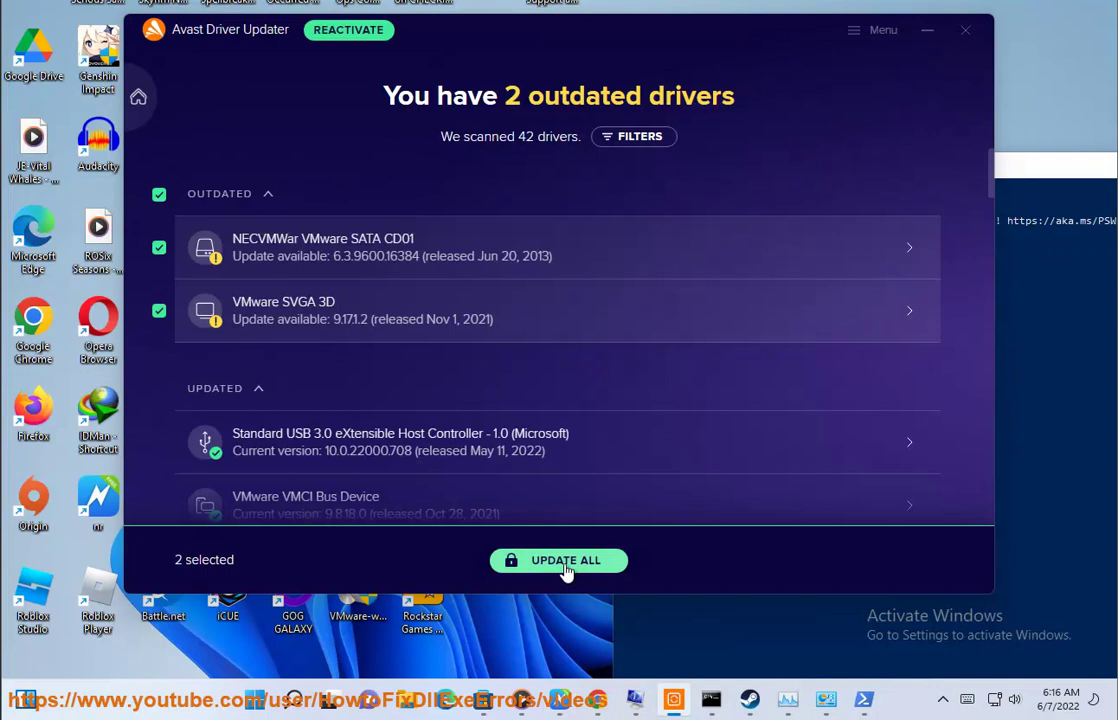
Run Steam as administrator from its desktop shortcut, then bring the WordPad guide back
{"action": "left_click", "coordinate": [928, 33]}
{"action": "left_click_drag", "start_coordinate": [993, 155], "coordinate": [721, 165]}
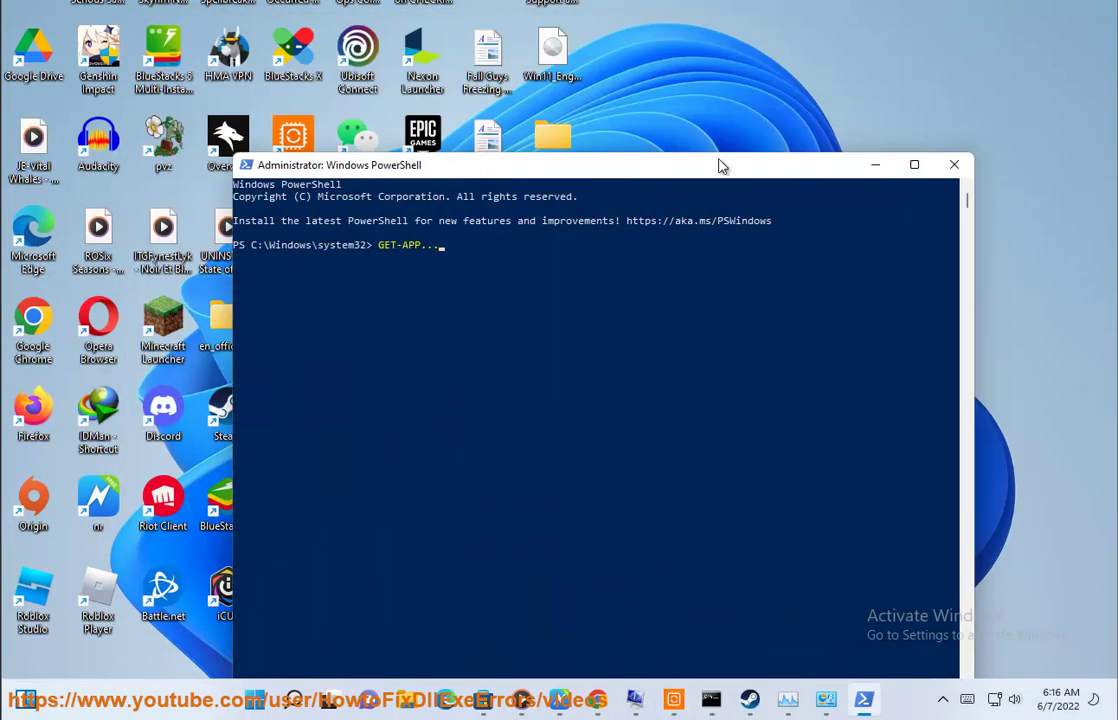
{"action": "key", "text": "super+d"}
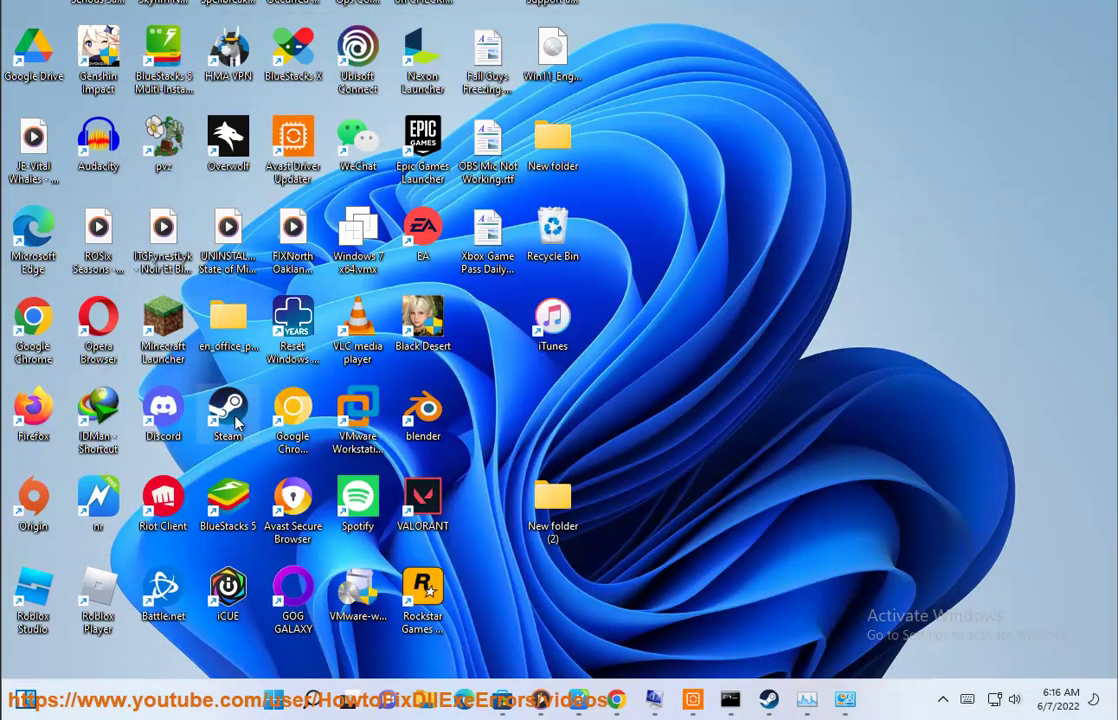
{"action": "right_click", "coordinate": [237, 424]}
{"action": "left_click", "coordinate": [387, 224]}
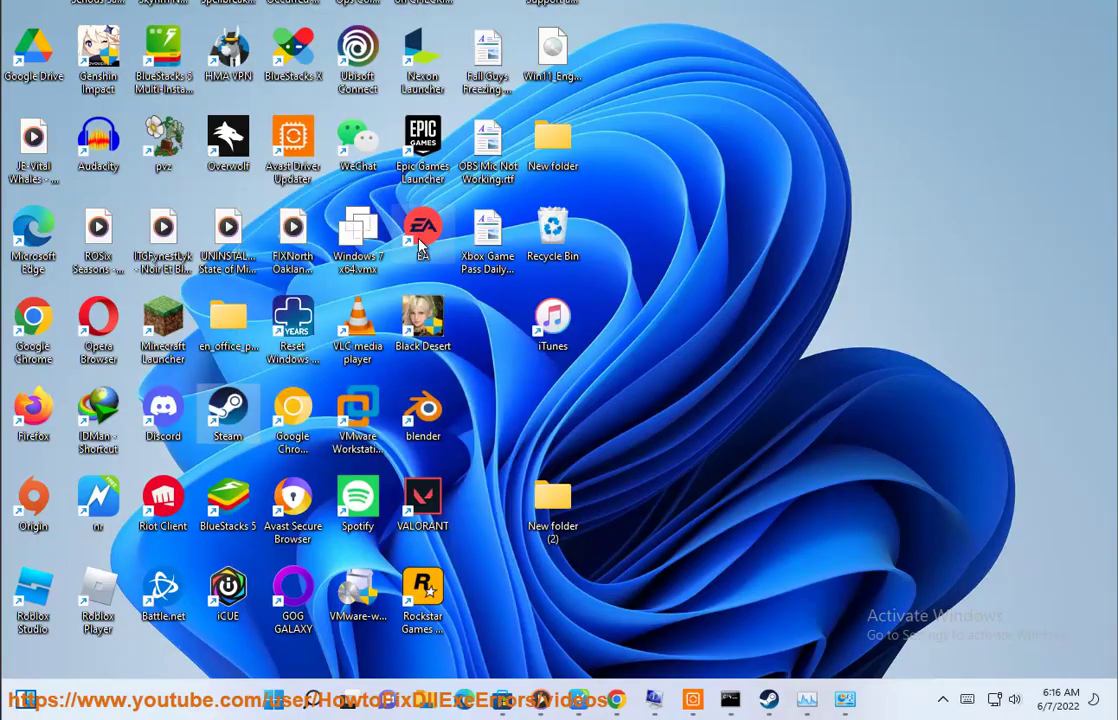
{"action": "left_click", "coordinate": [470, 454]}
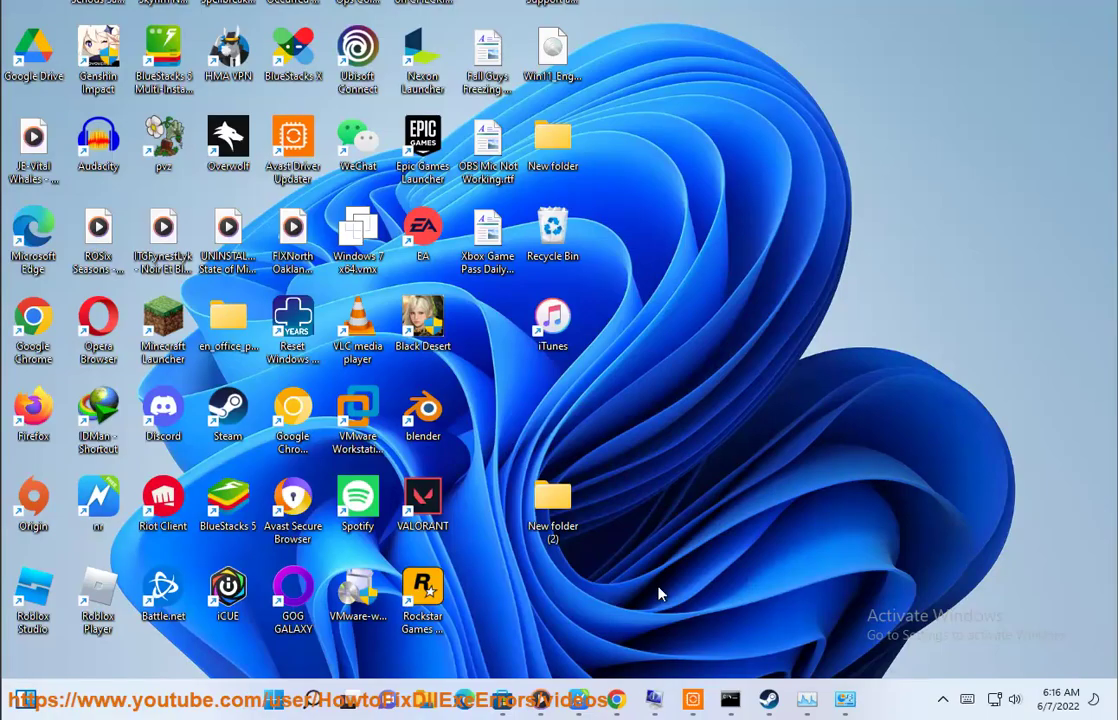
{"action": "left_click", "coordinate": [618, 705]}
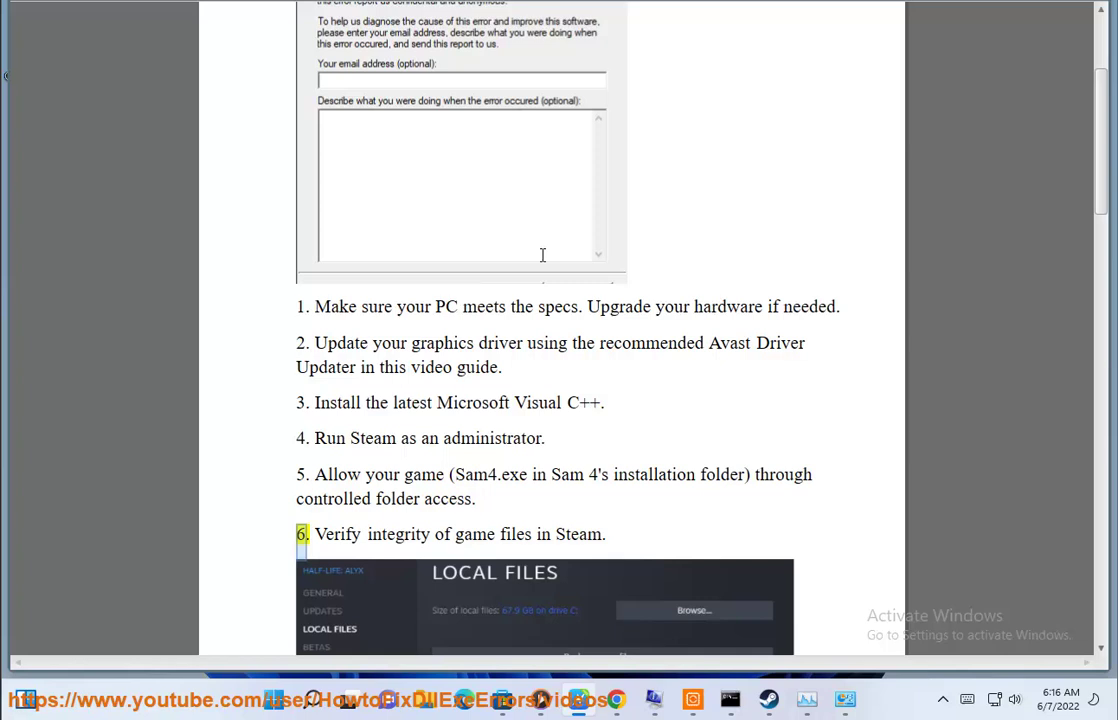
Select 'Sam4.exe' in step 5 and scroll further down the guide
{"action": "left_click_drag", "start_coordinate": [527, 474], "coordinate": [466, 476]}
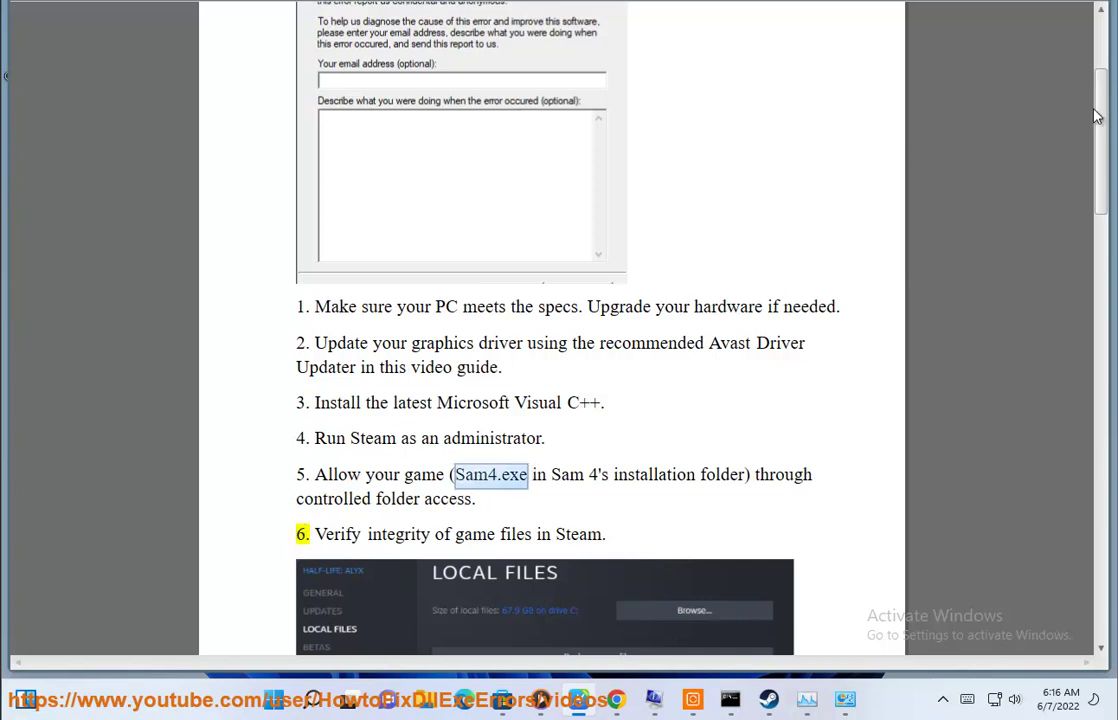
{"action": "left_click_drag", "start_coordinate": [1097, 116], "coordinate": [1072, 479]}
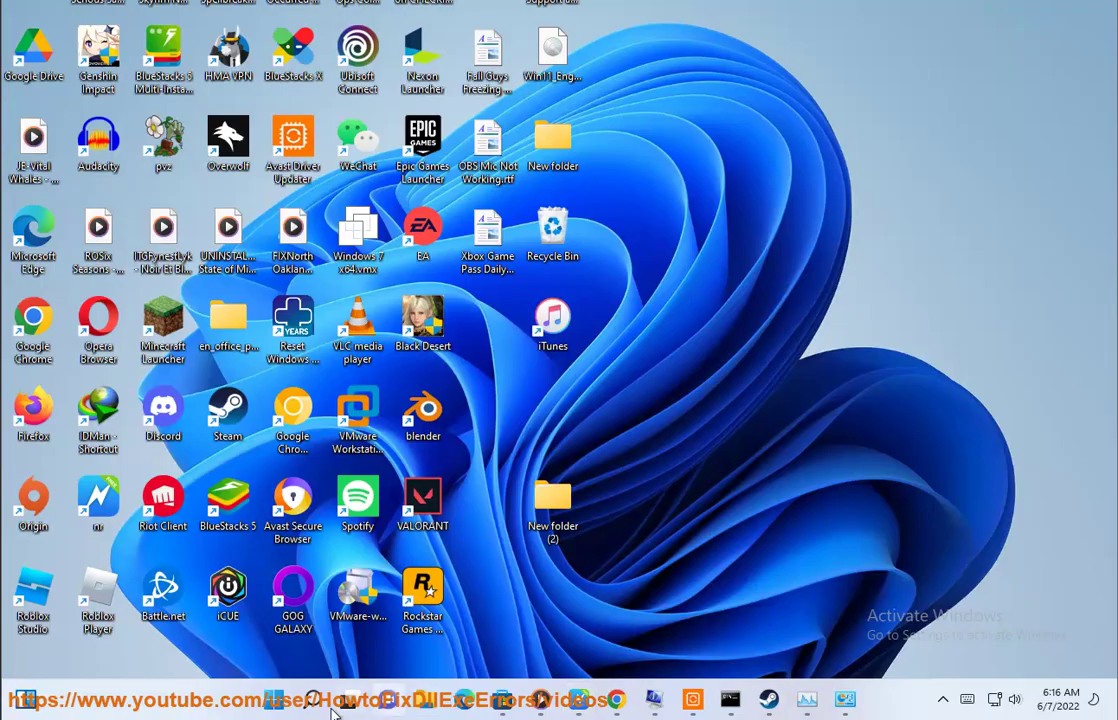
Open Virus & threat protection settings via Settings > Privacy & security > Windows Security
{"action": "left_click", "coordinate": [314, 700]}
{"action": "left_click", "coordinate": [437, 252]}
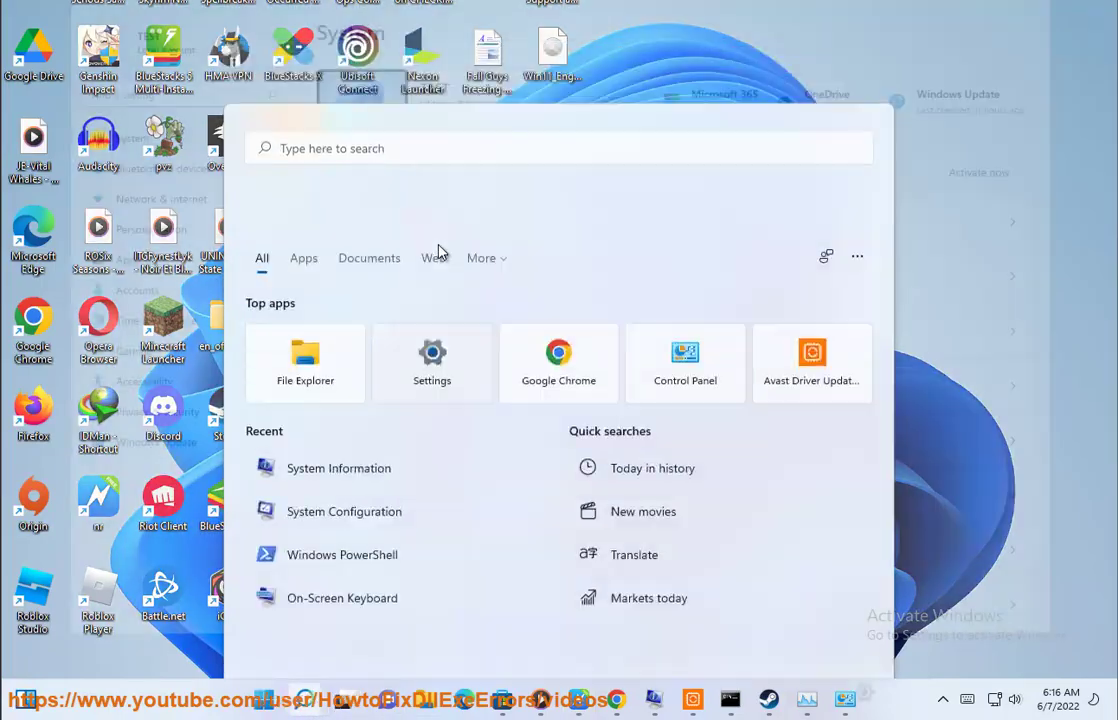
{"action": "left_click", "coordinate": [160, 436]}
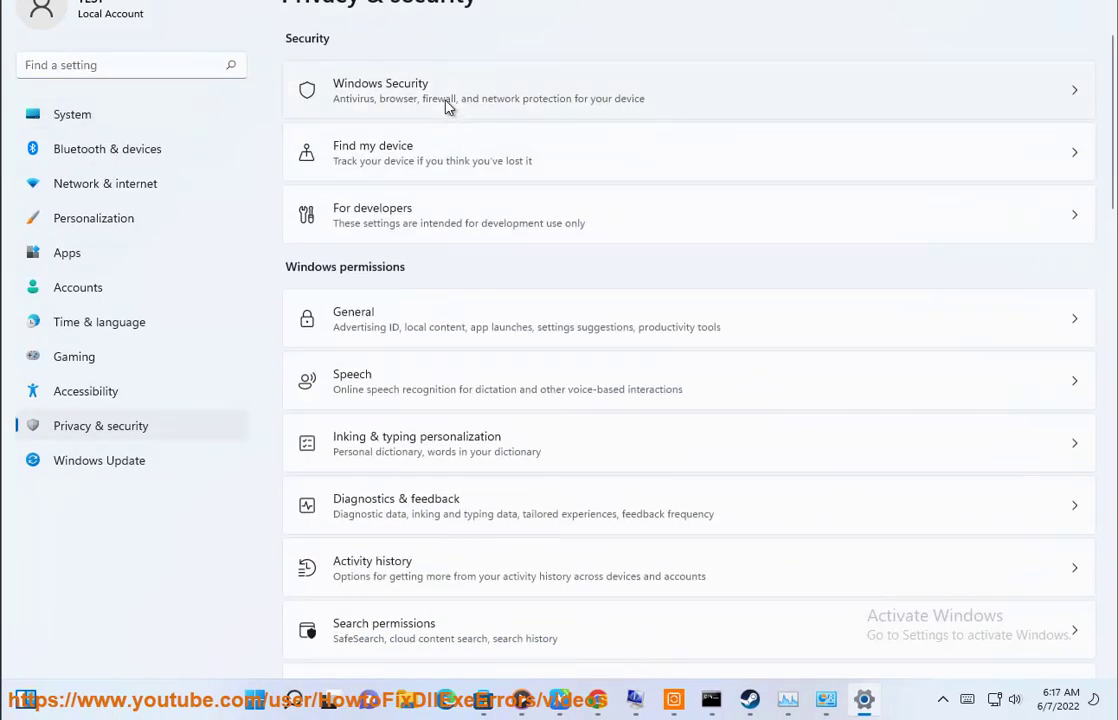
{"action": "left_click", "coordinate": [449, 107]}
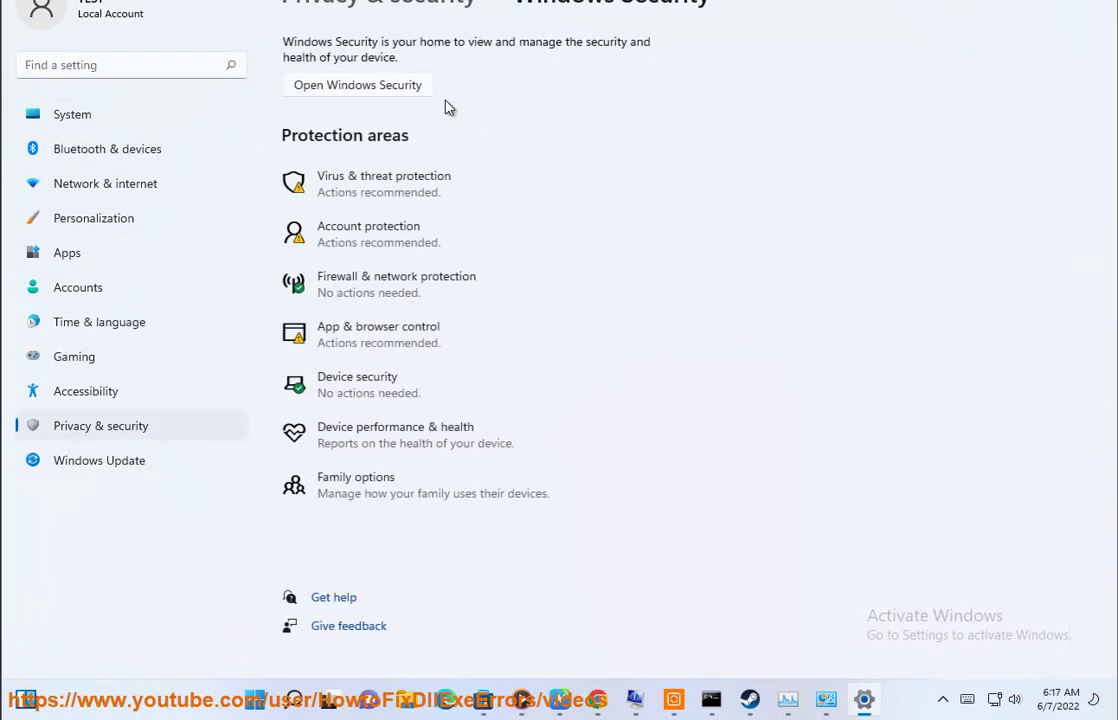
{"action": "left_click", "coordinate": [373, 190]}
{"action": "scroll", "coordinate": [480, 500], "scroll_direction": "down", "scroll_amount": 5}
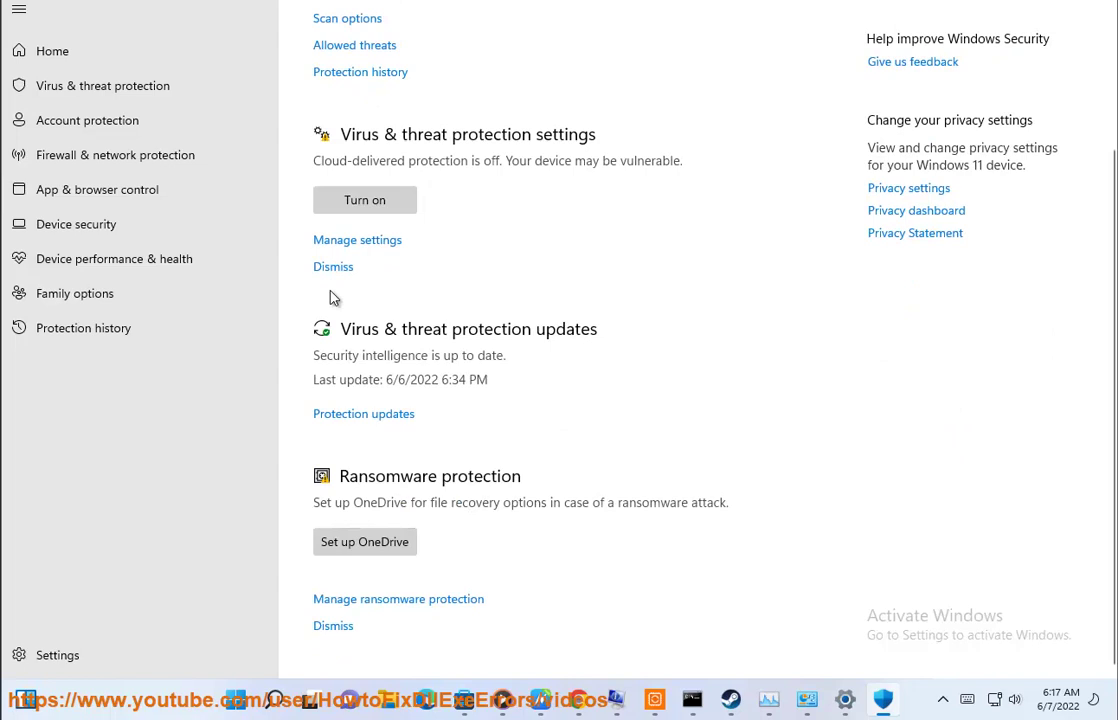
{"action": "left_click", "coordinate": [350, 241]}
Begin adding a folder exclusion under Exclusions, then cancel it and close Windows Security
{"action": "scroll", "coordinate": [455, 450], "scroll_direction": "down", "scroll_amount": 5}
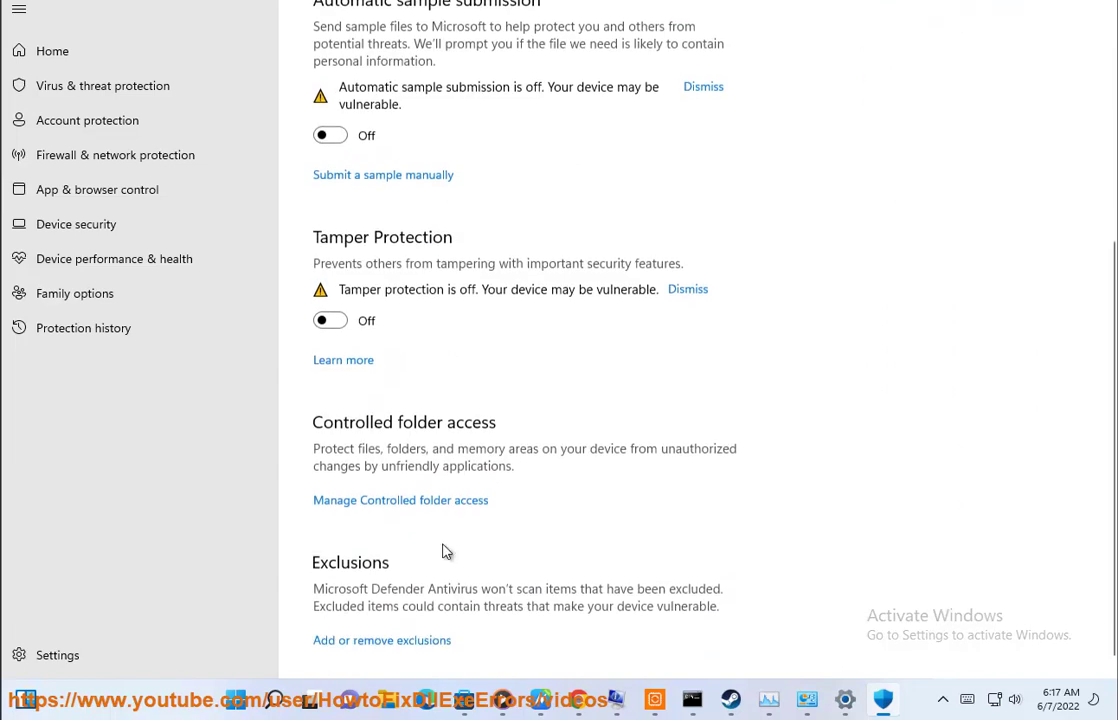
{"action": "scroll", "coordinate": [446, 552], "scroll_direction": "down", "scroll_amount": 1}
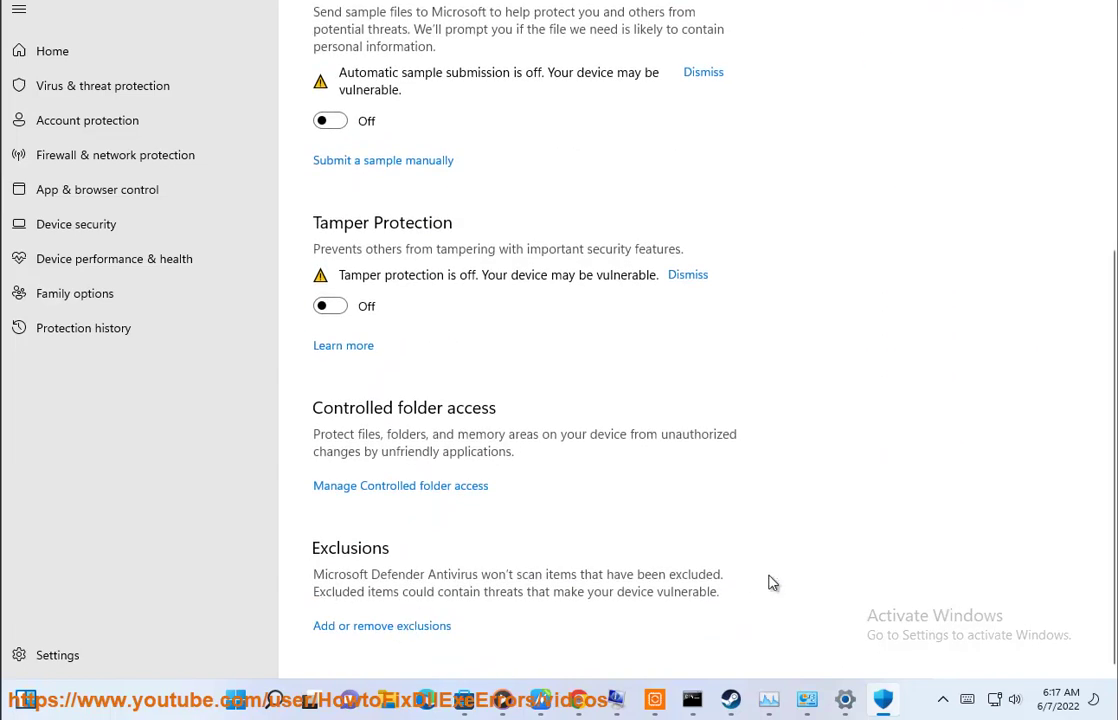
{"action": "left_click", "coordinate": [366, 632]}
{"action": "left_click", "coordinate": [464, 449]}
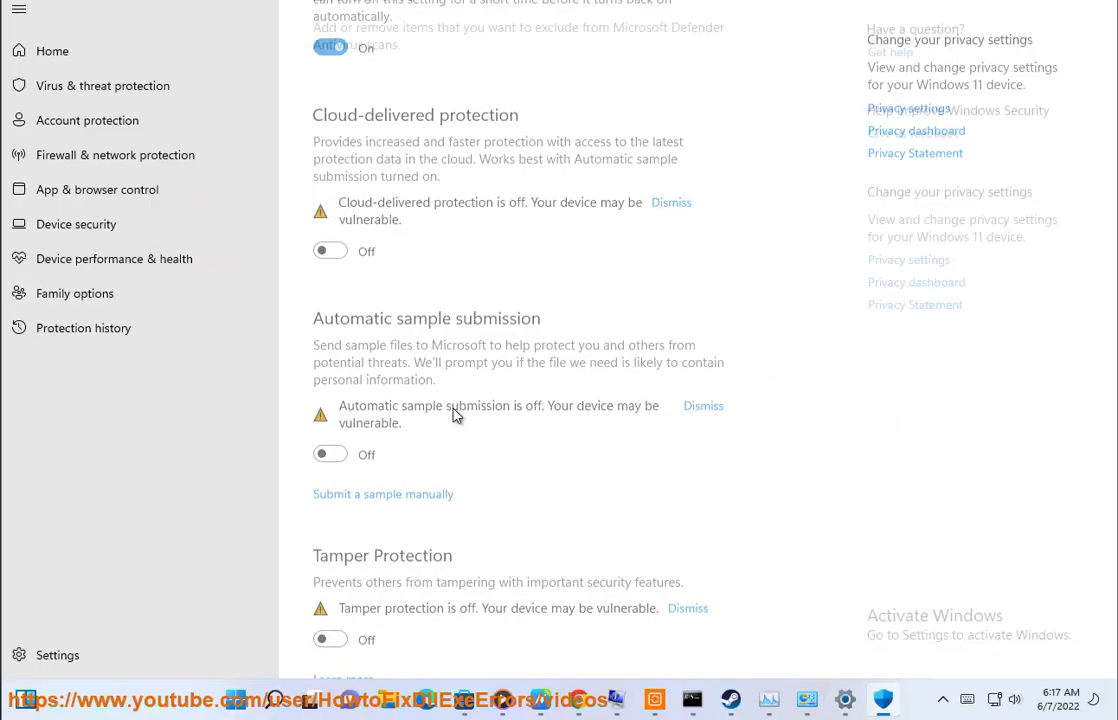
{"action": "left_click", "coordinate": [445, 95]}
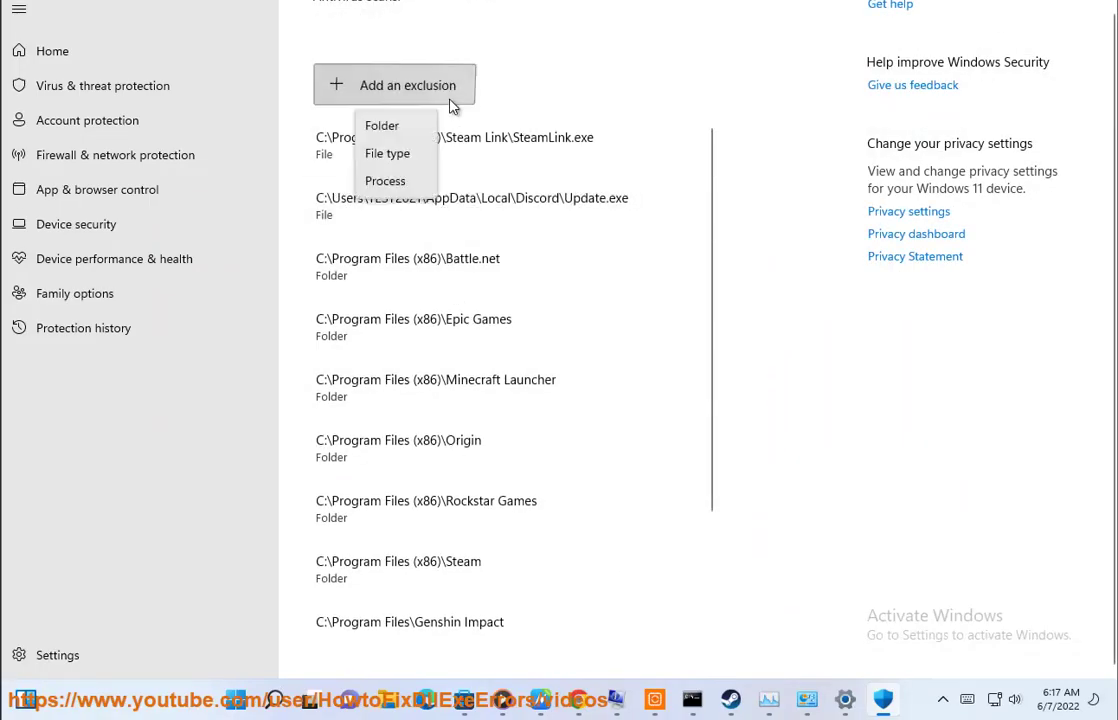
{"action": "left_click", "coordinate": [372, 155]}
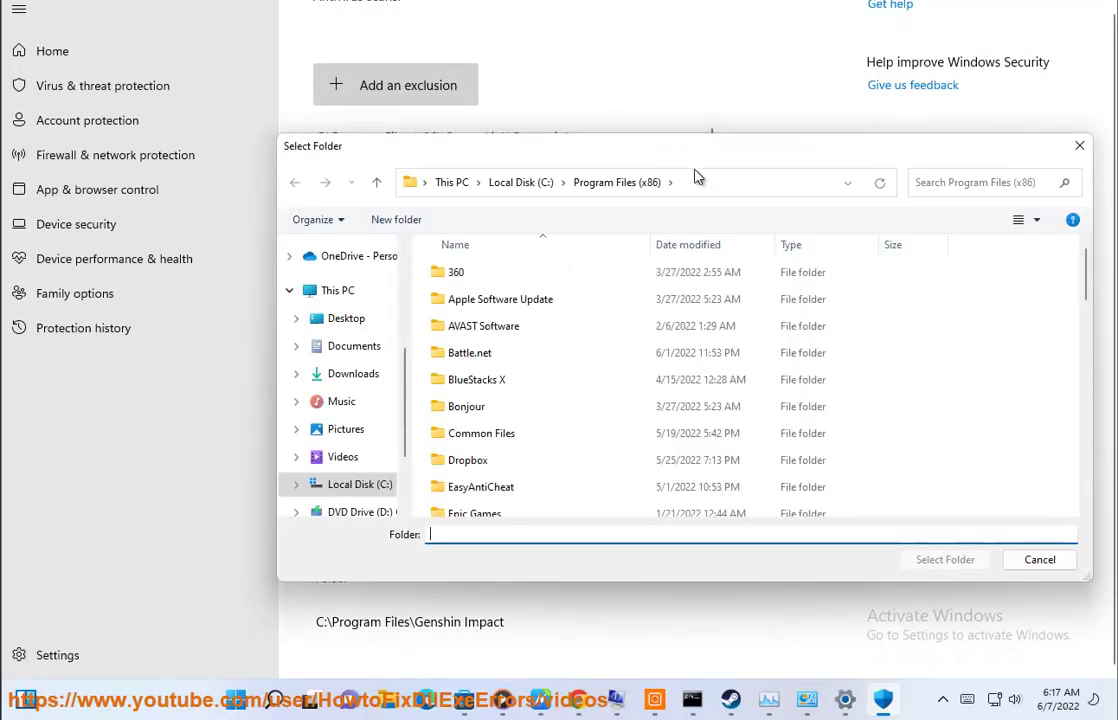
{"action": "left_click", "coordinate": [743, 186]}
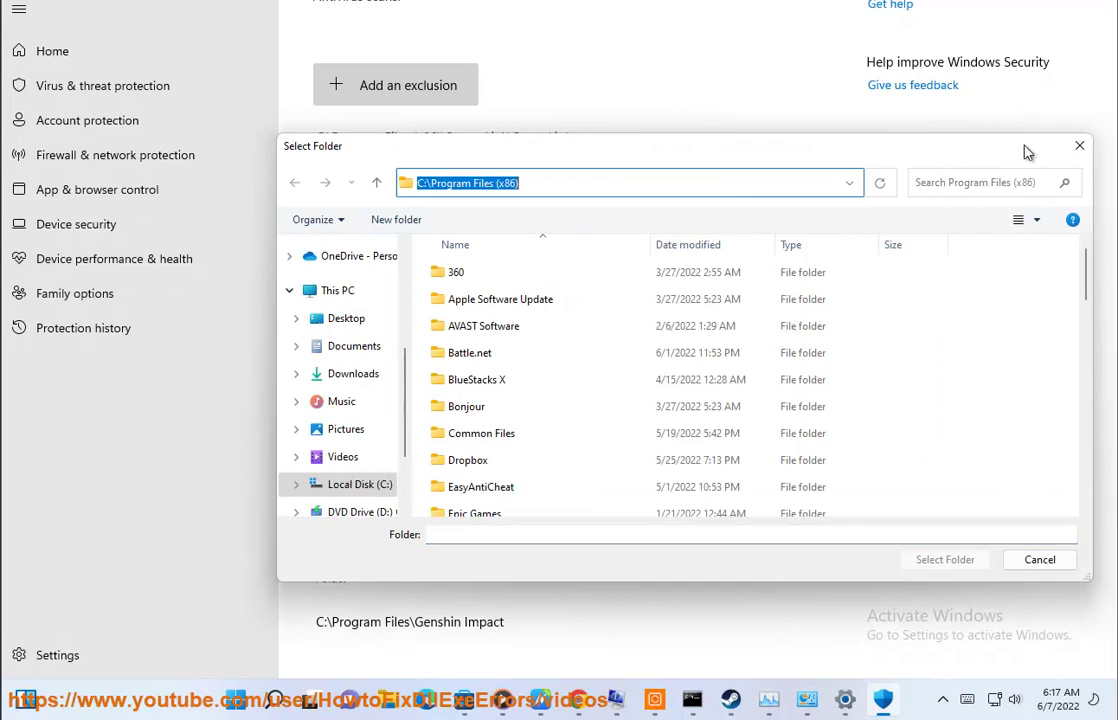
{"action": "left_click", "coordinate": [1080, 148]}
{"action": "key", "text": "alt+F4"}
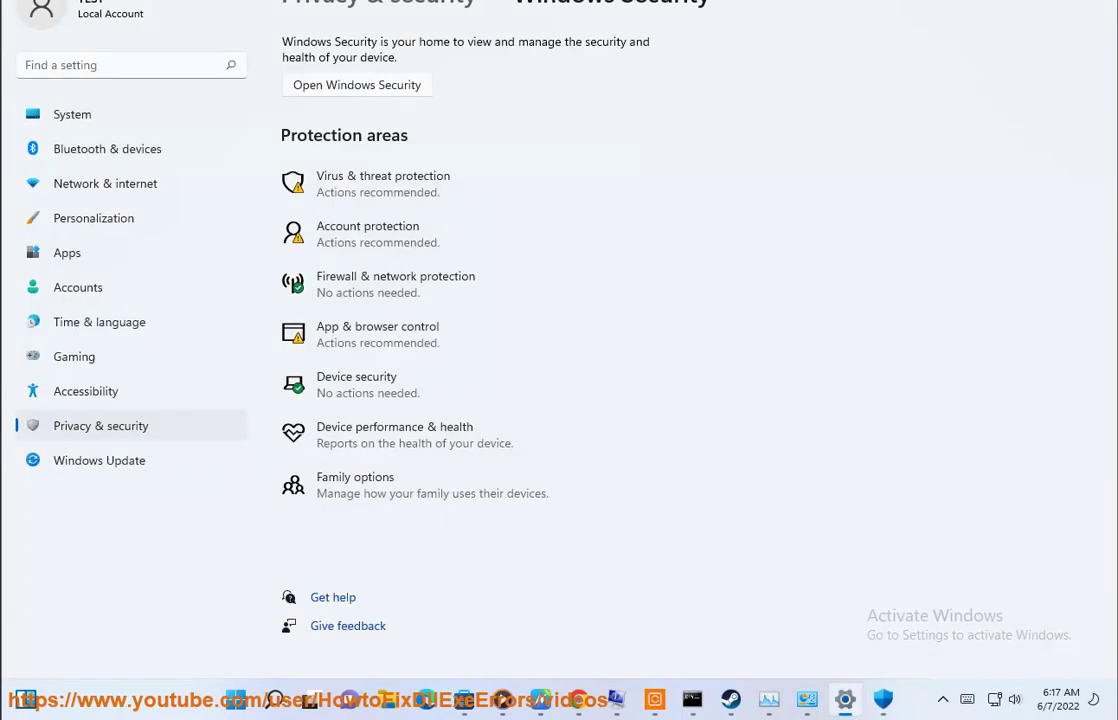
Close Settings and scroll the Word guide up to steps 1–6, then down to step 10
{"action": "key", "text": "alt+F4"}
{"action": "left_click", "coordinate": [550, 697]}
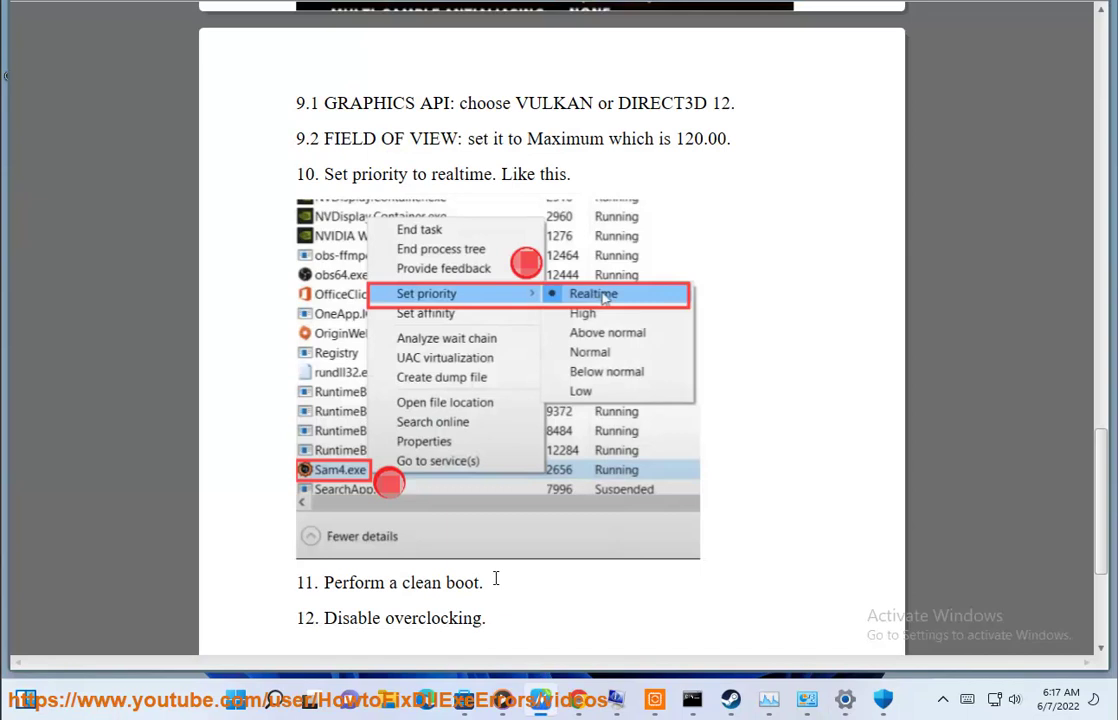
{"action": "scroll", "coordinate": [595, 441], "scroll_direction": "up", "scroll_amount": 10}
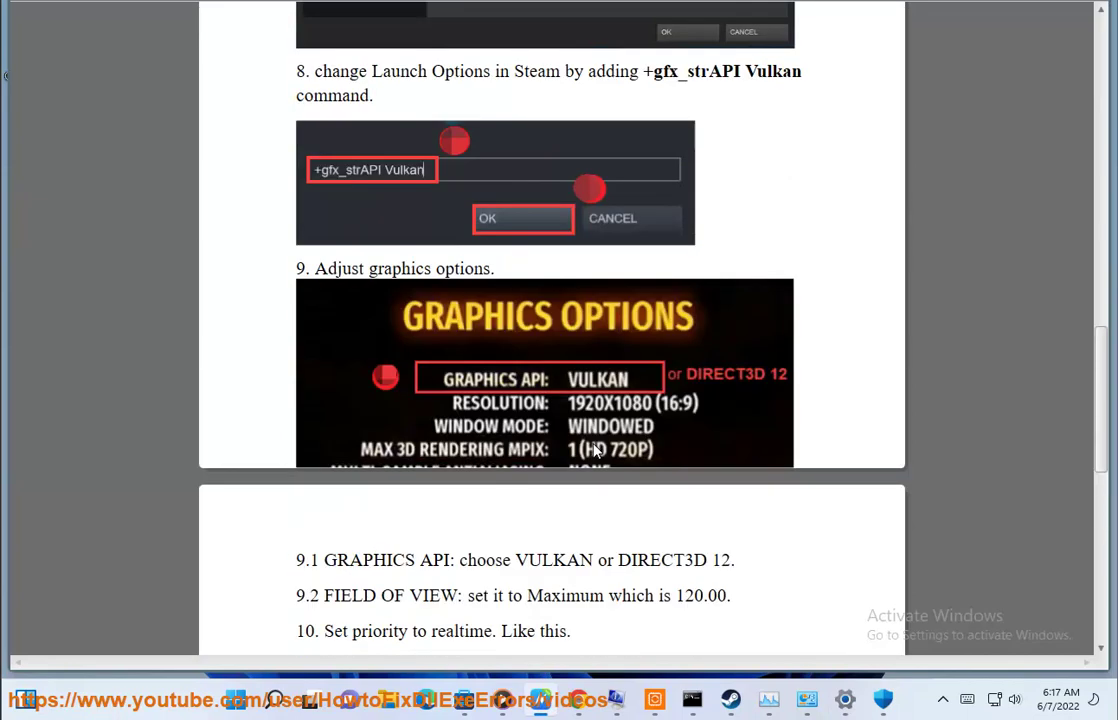
{"action": "scroll", "coordinate": [562, 459], "scroll_direction": "up", "scroll_amount": 3}
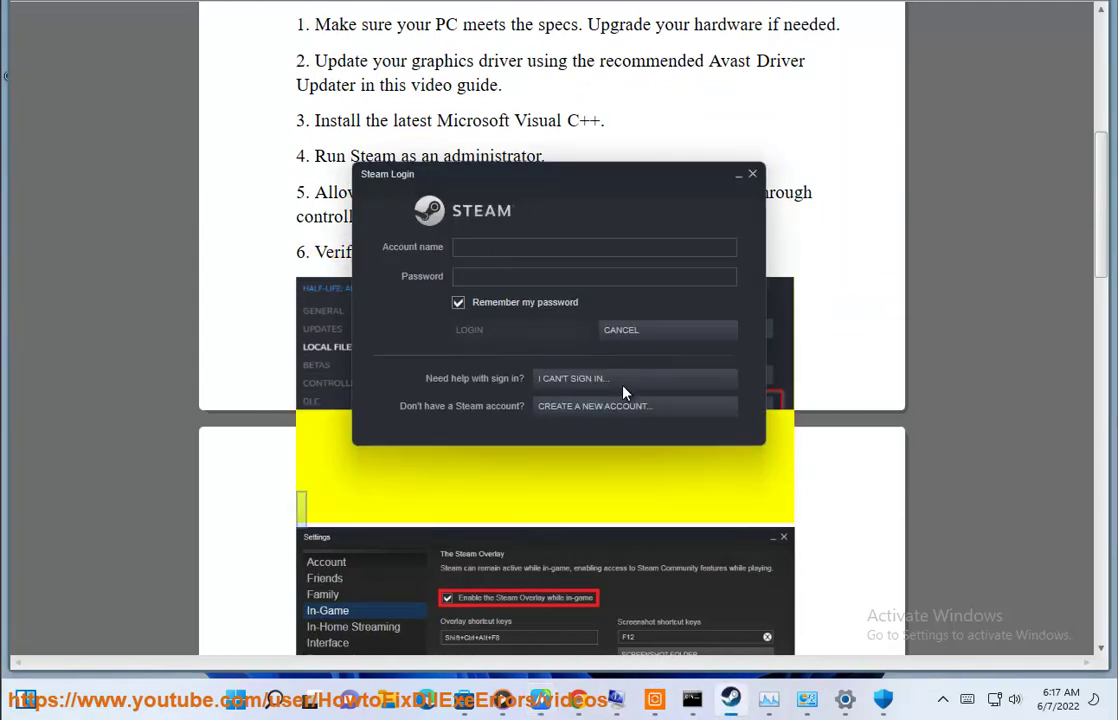
{"action": "scroll", "coordinate": [528, 262], "scroll_direction": "down", "scroll_amount": 3}
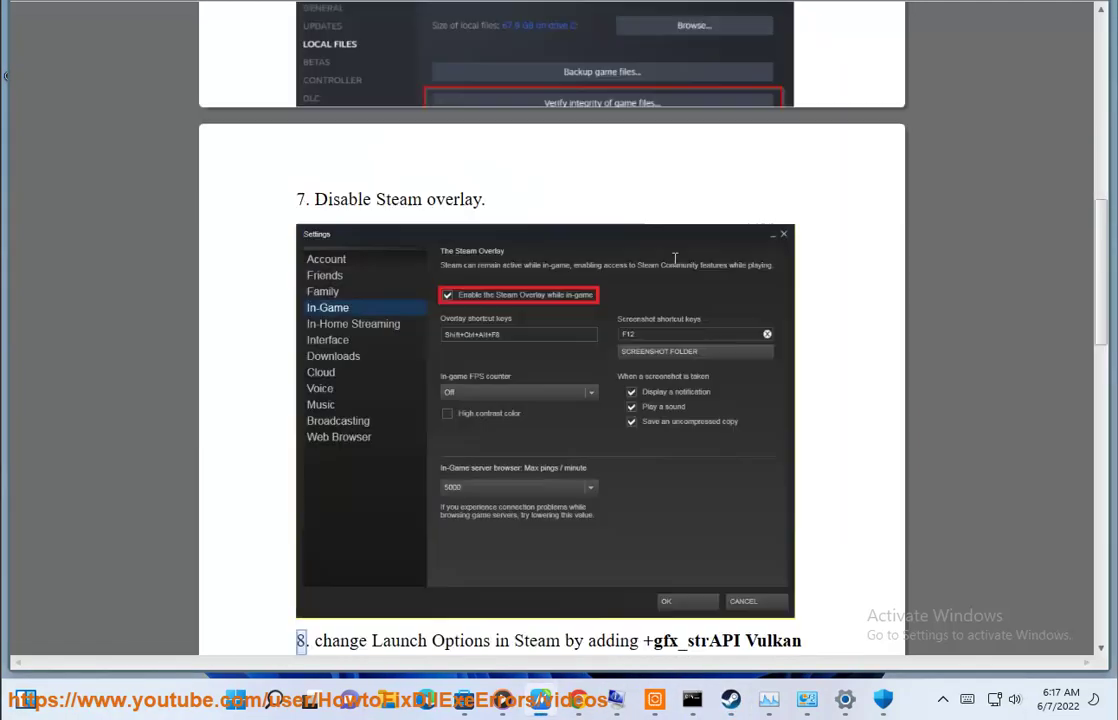
{"action": "scroll", "coordinate": [528, 262], "scroll_direction": "down", "scroll_amount": 2}
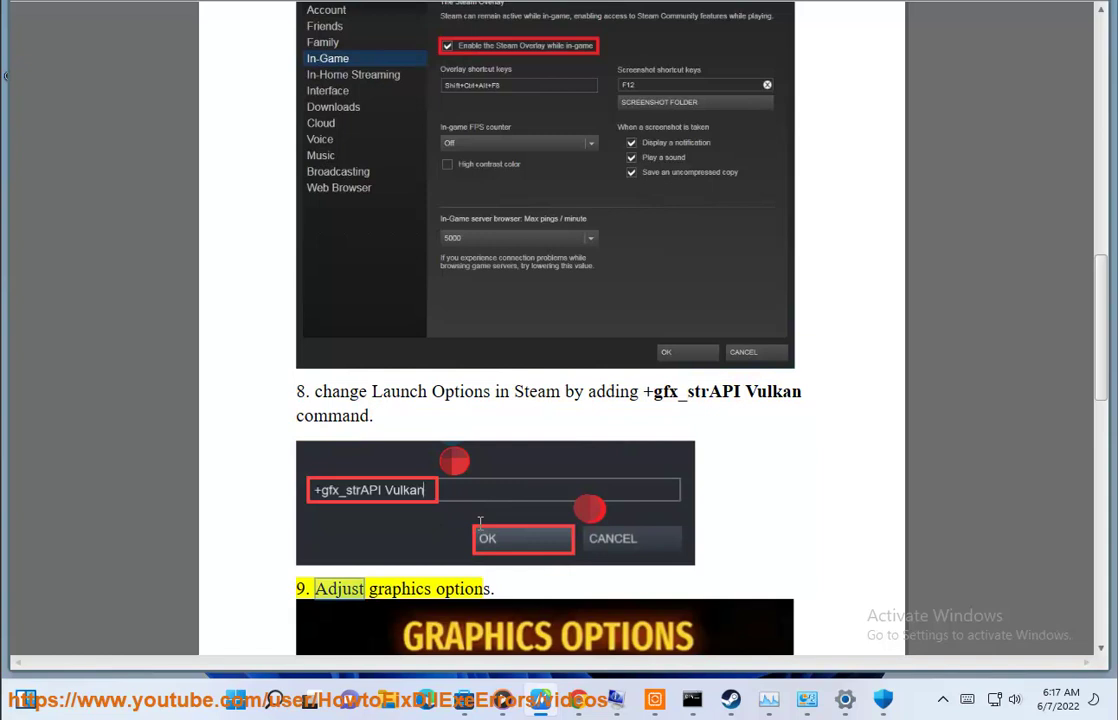
{"action": "scroll", "coordinate": [470, 534], "scroll_direction": "down", "scroll_amount": 2}
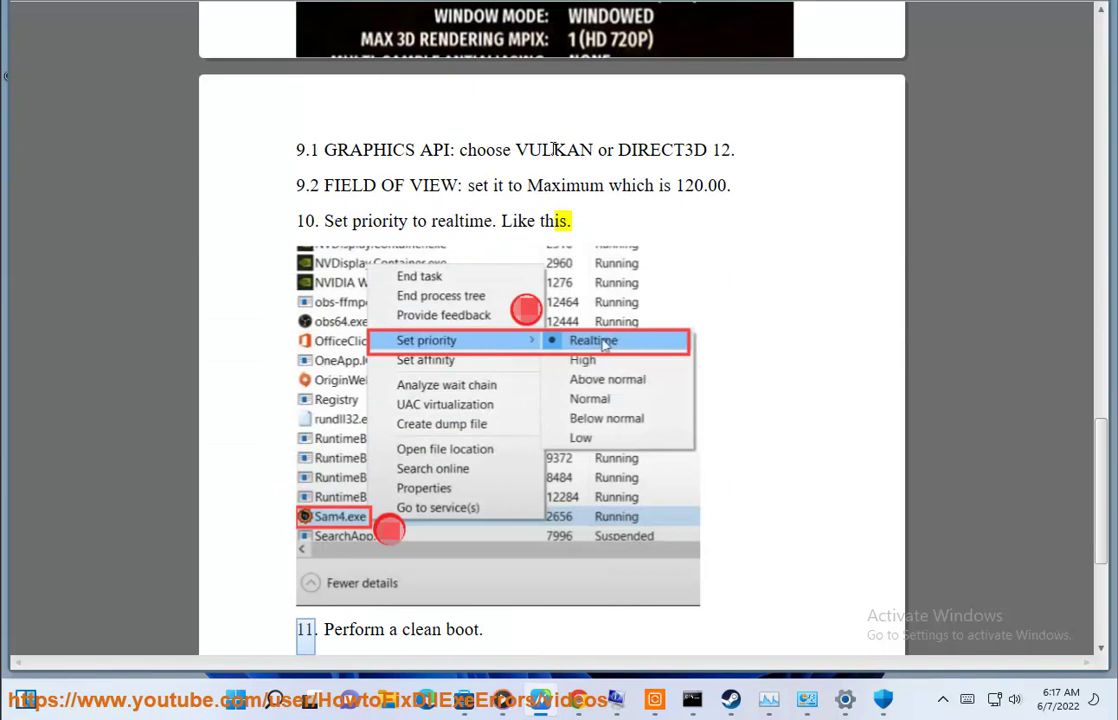
On Task Manager's Details tab, show the Set priority options for audiodg.exe
{"action": "left_click", "coordinate": [769, 699]}
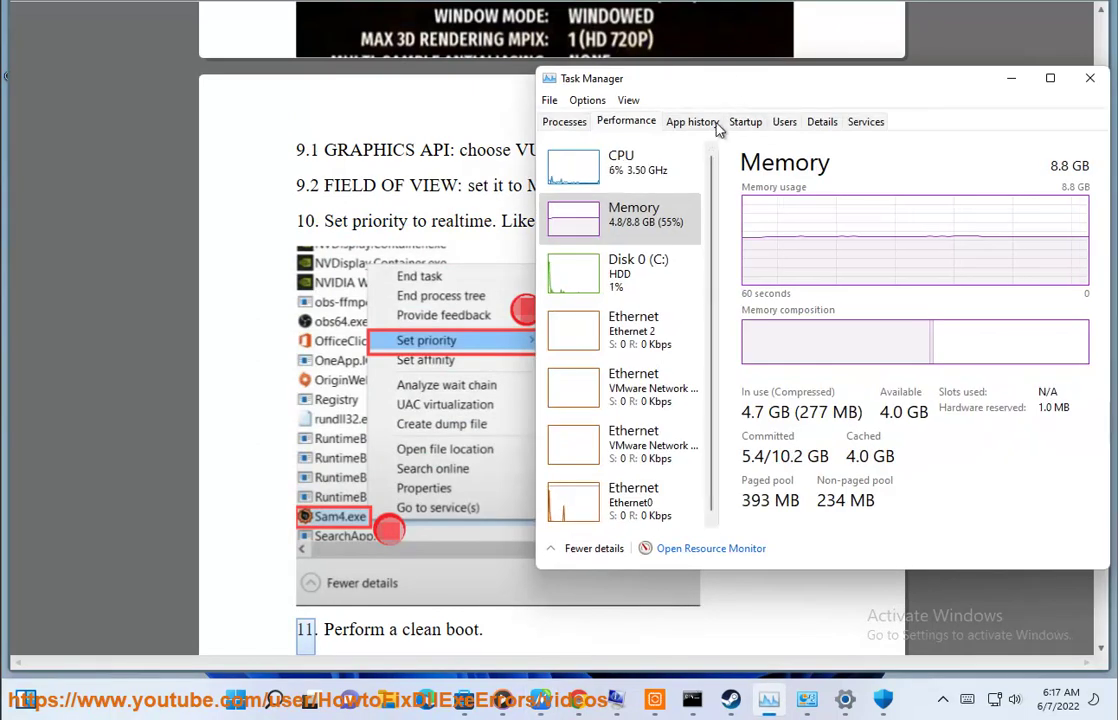
{"action": "left_click", "coordinate": [816, 124]}
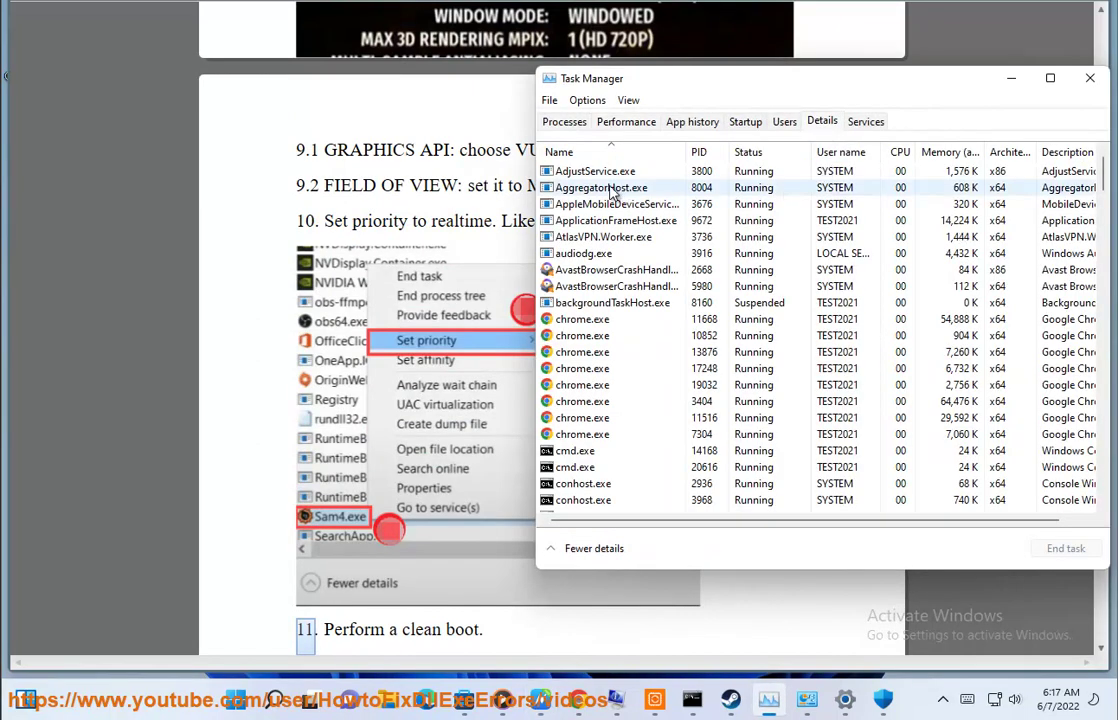
{"action": "left_click", "coordinate": [611, 254]}
{"action": "right_click", "coordinate": [626, 257]}
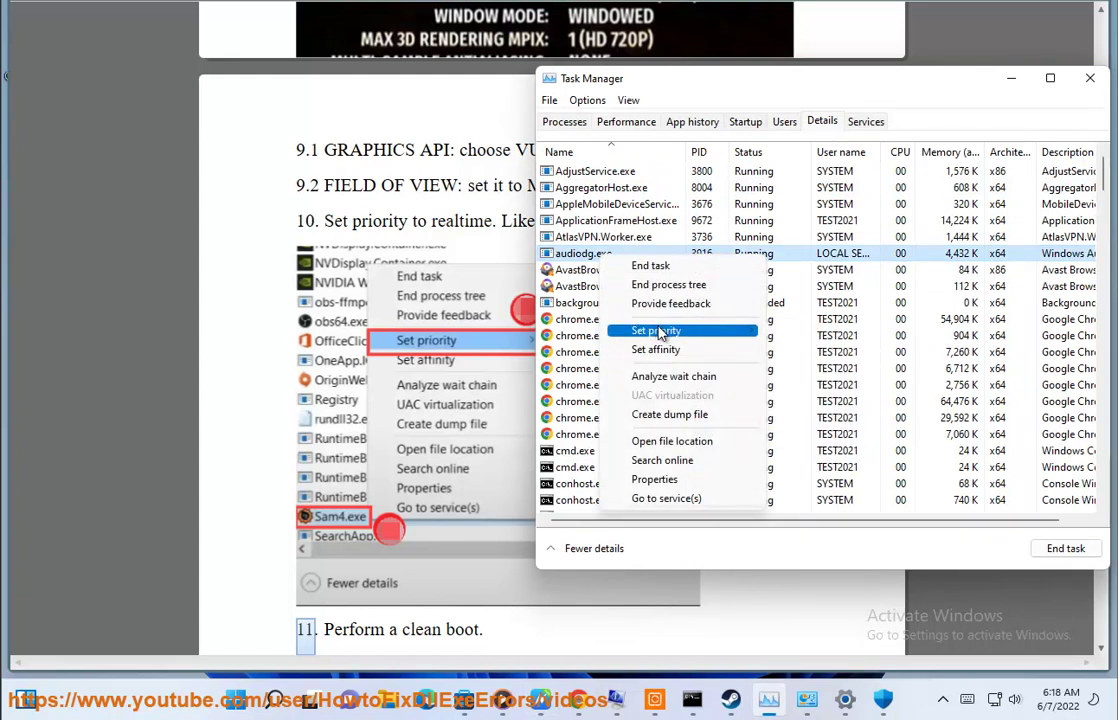
{"action": "mouse_move", "coordinate": [670, 336]}
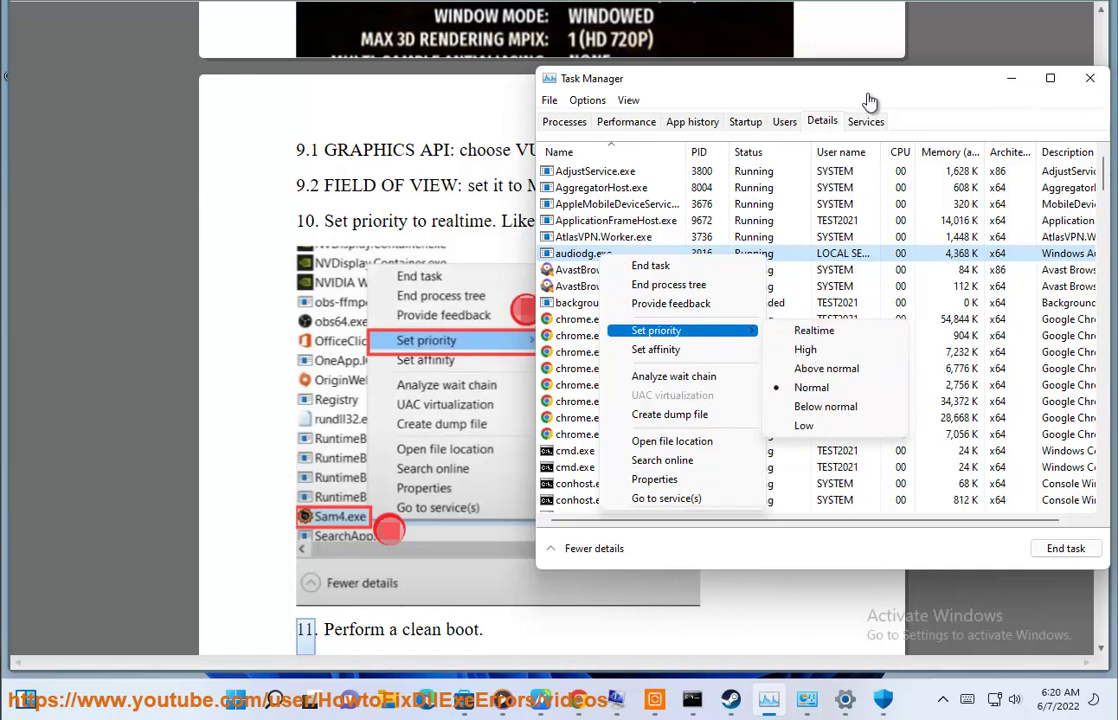
Close the Visual C++ downloads page and go back to the Windows Clean Boot search results
{"action": "left_click", "coordinate": [1011, 78]}
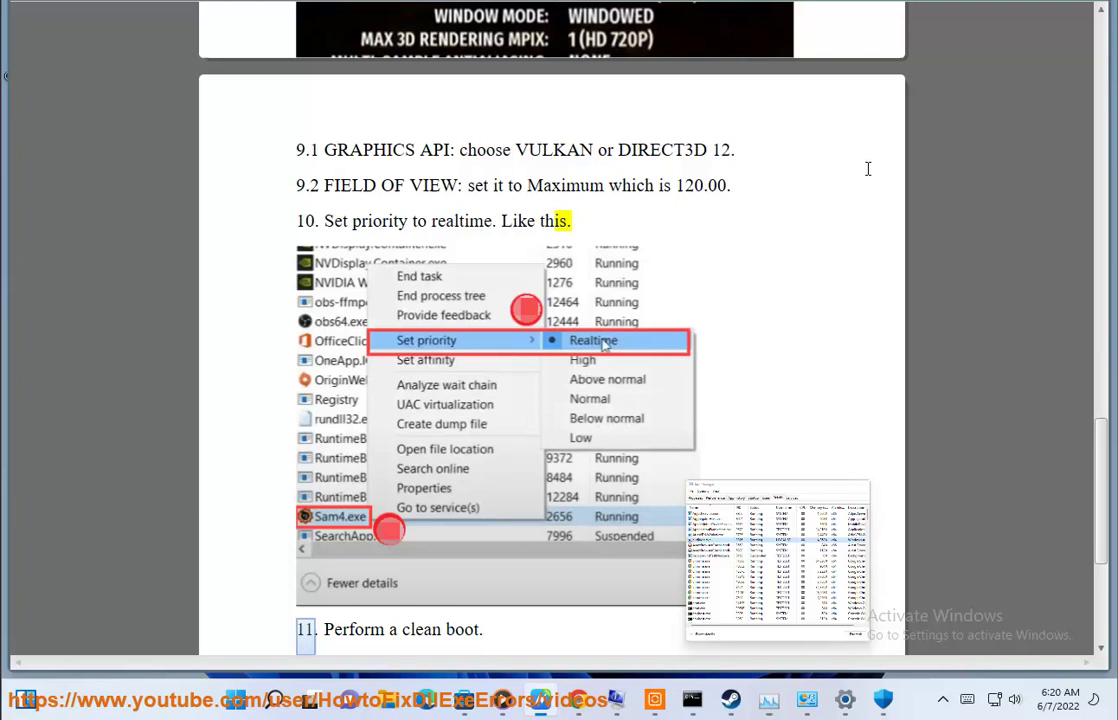
{"action": "scroll", "coordinate": [786, 312], "scroll_direction": "down", "scroll_amount": 1}
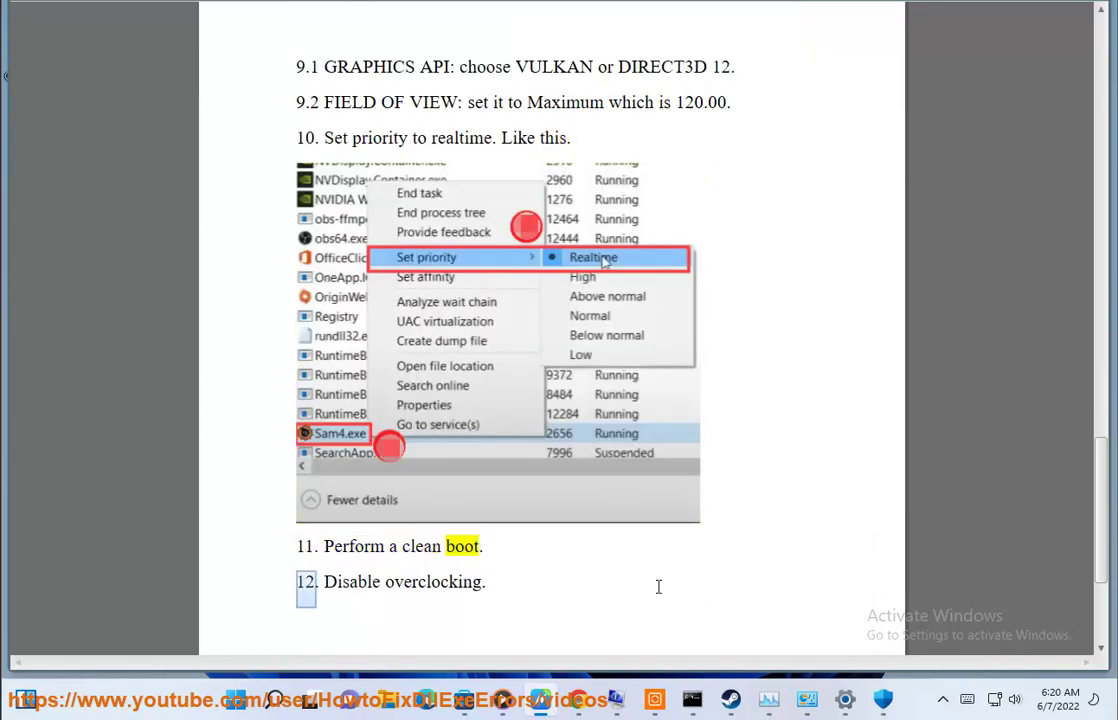
{"action": "left_click", "coordinate": [598, 706]}
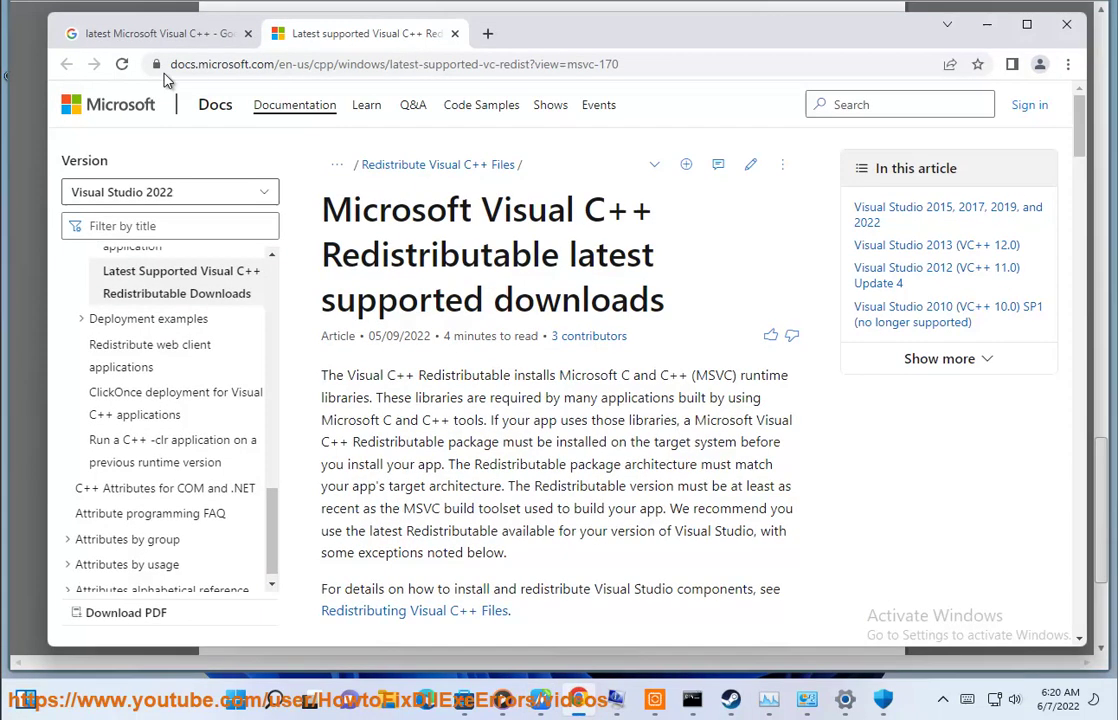
{"action": "left_click", "coordinate": [455, 34]}
{"action": "left_click", "coordinate": [65, 67]}
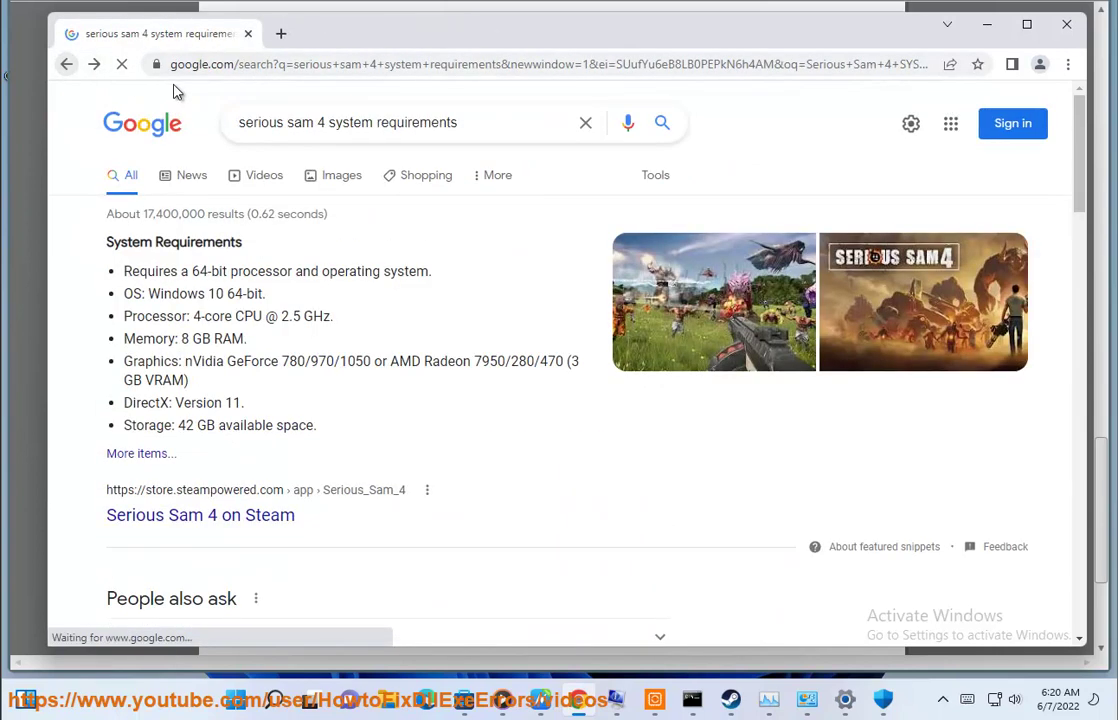
{"action": "left_click", "coordinate": [65, 66]}
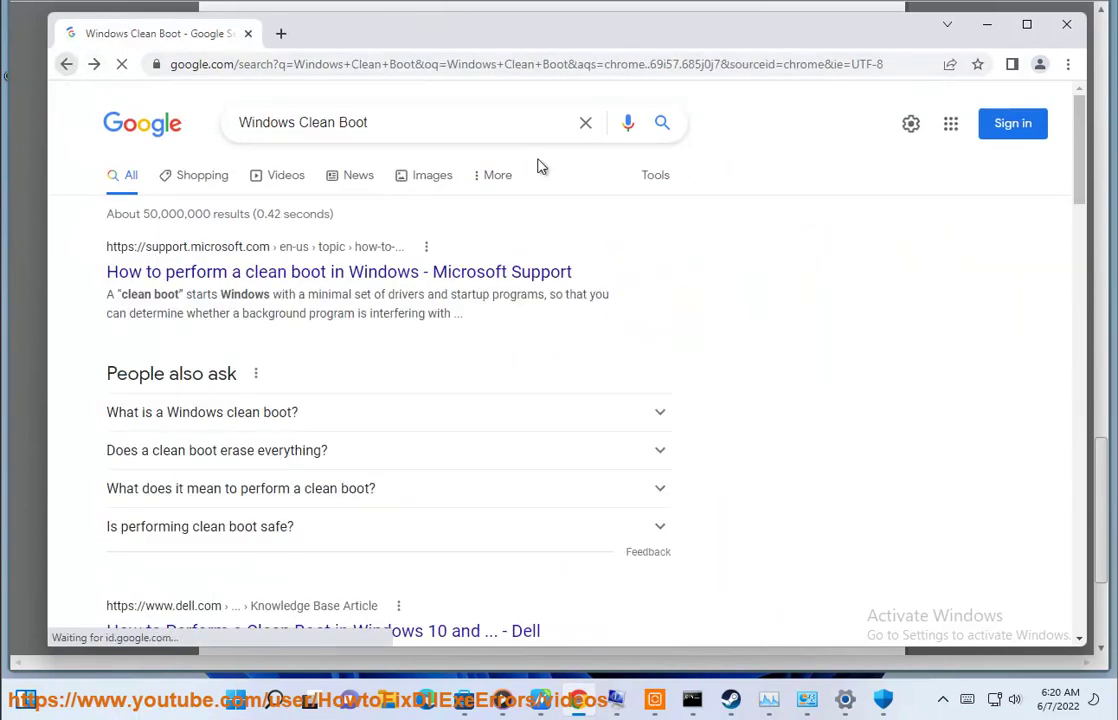
{"action": "left_click", "coordinate": [419, 121]}
{"action": "left_click_drag", "start_coordinate": [118, 313], "coordinate": [125, 313]}
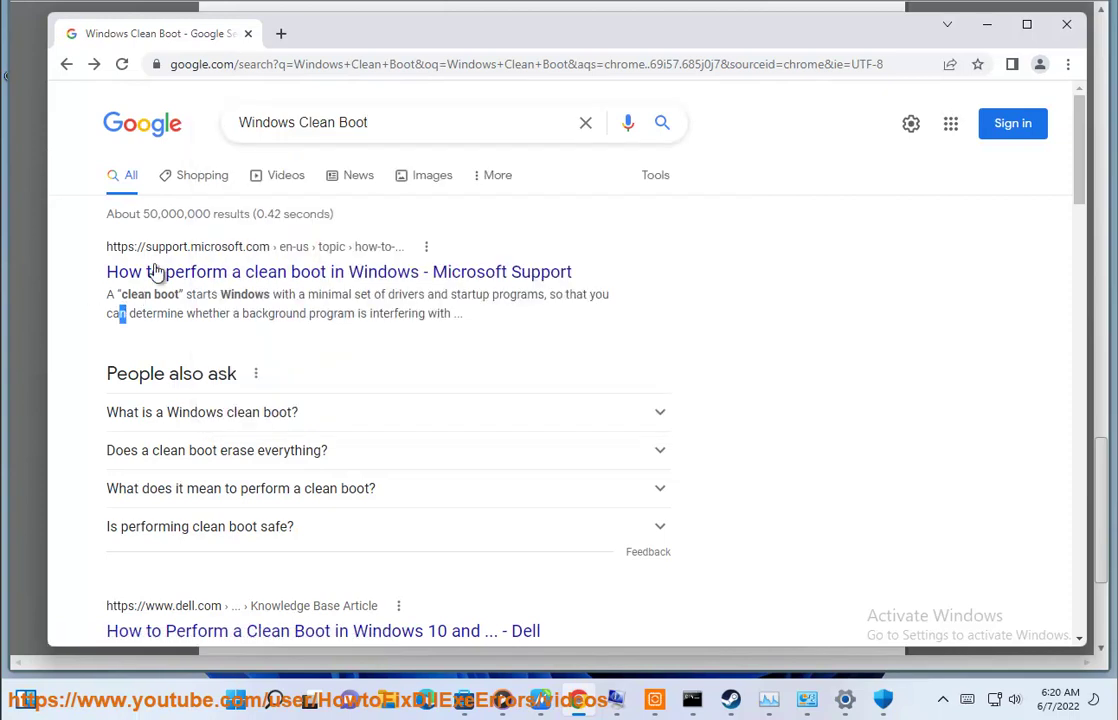
In System Configuration's Services, hide all Microsoft services, disable the rest, then cancel without applying
{"action": "left_click", "coordinate": [275, 700]}
{"action": "type", "text": "MSC"}
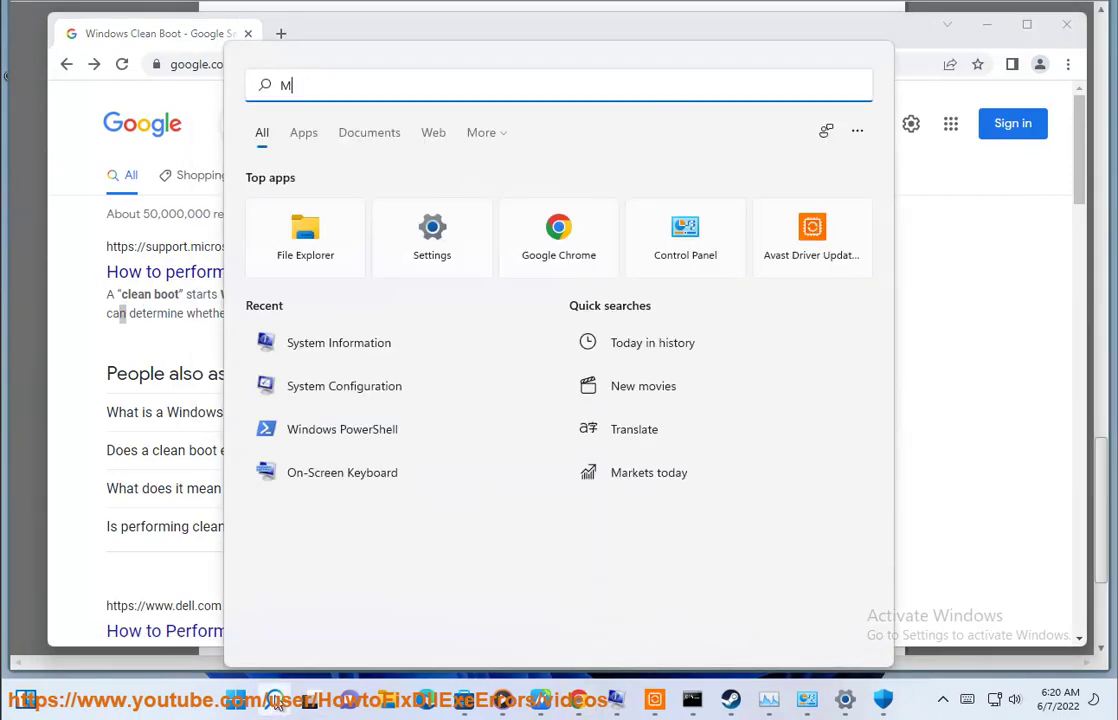
{"action": "left_click", "coordinate": [340, 236]}
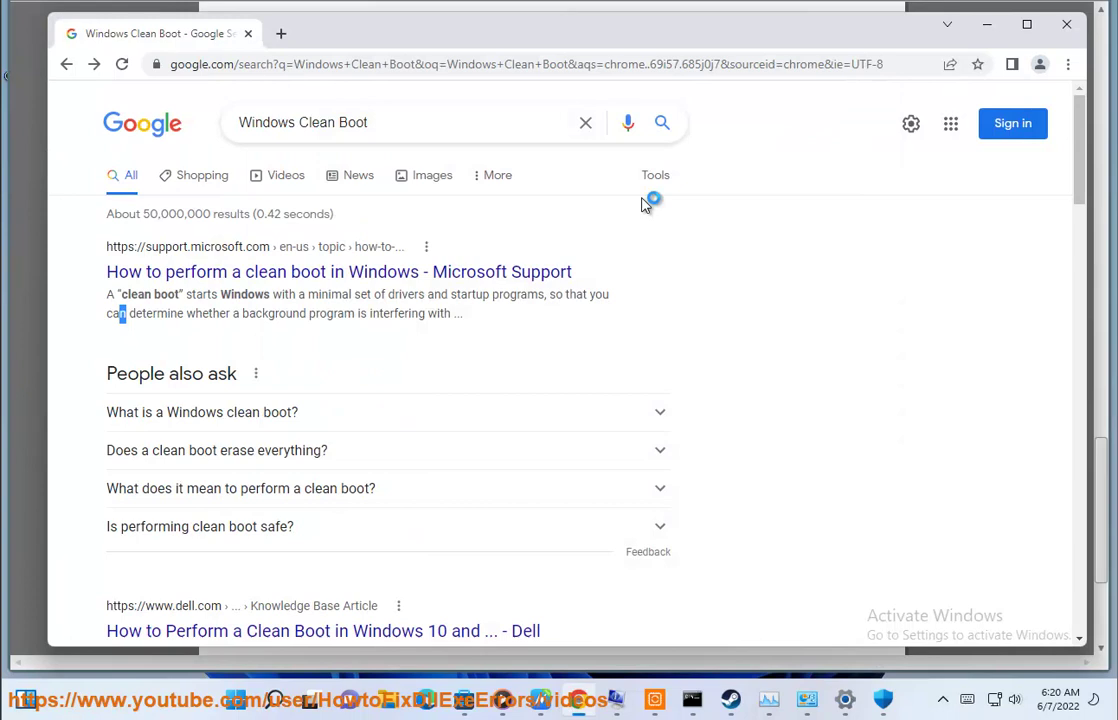
{"action": "left_click", "coordinate": [903, 700]}
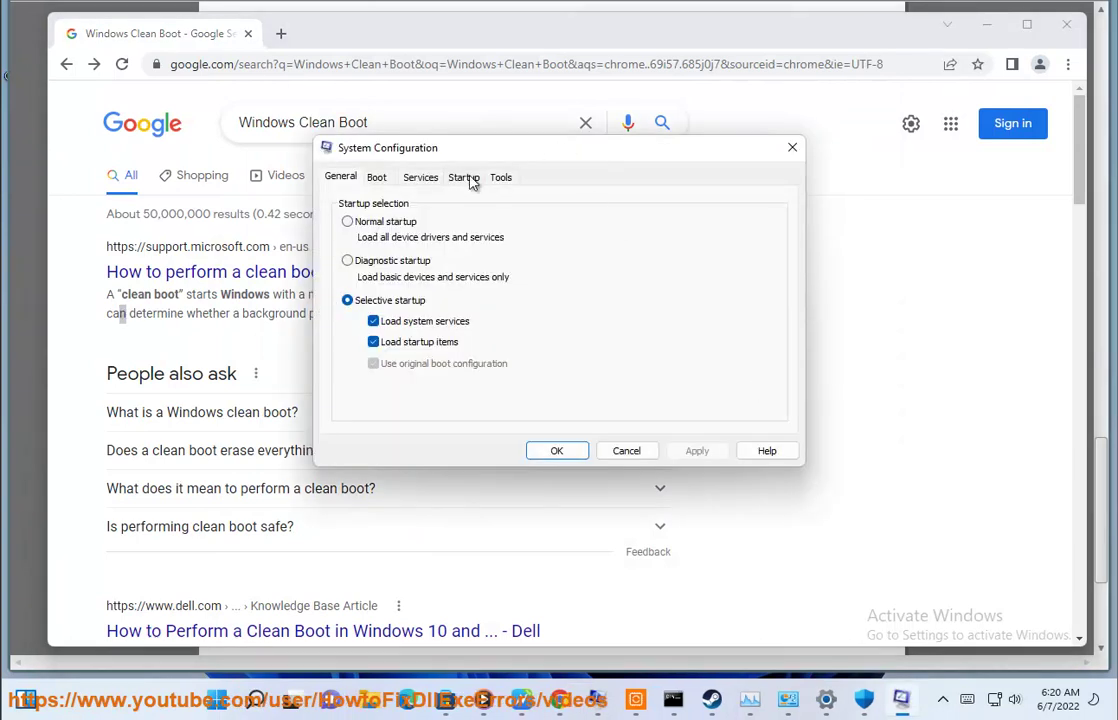
{"action": "left_click", "coordinate": [421, 180]}
{"action": "left_click", "coordinate": [336, 420]}
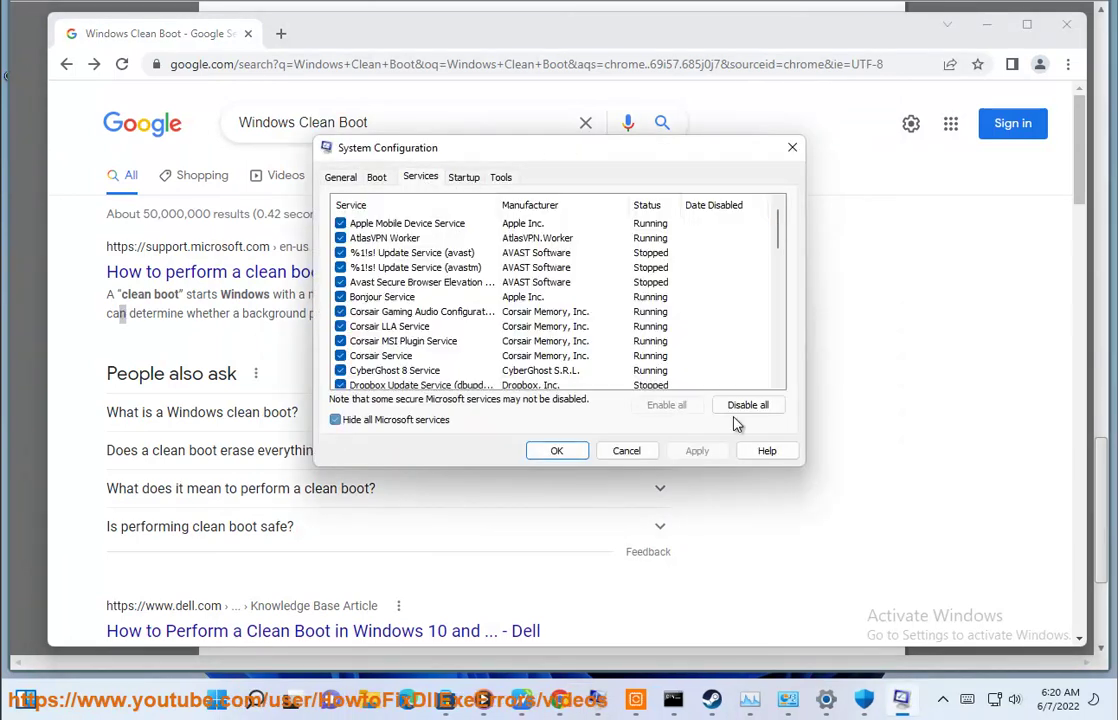
{"action": "left_click", "coordinate": [745, 406]}
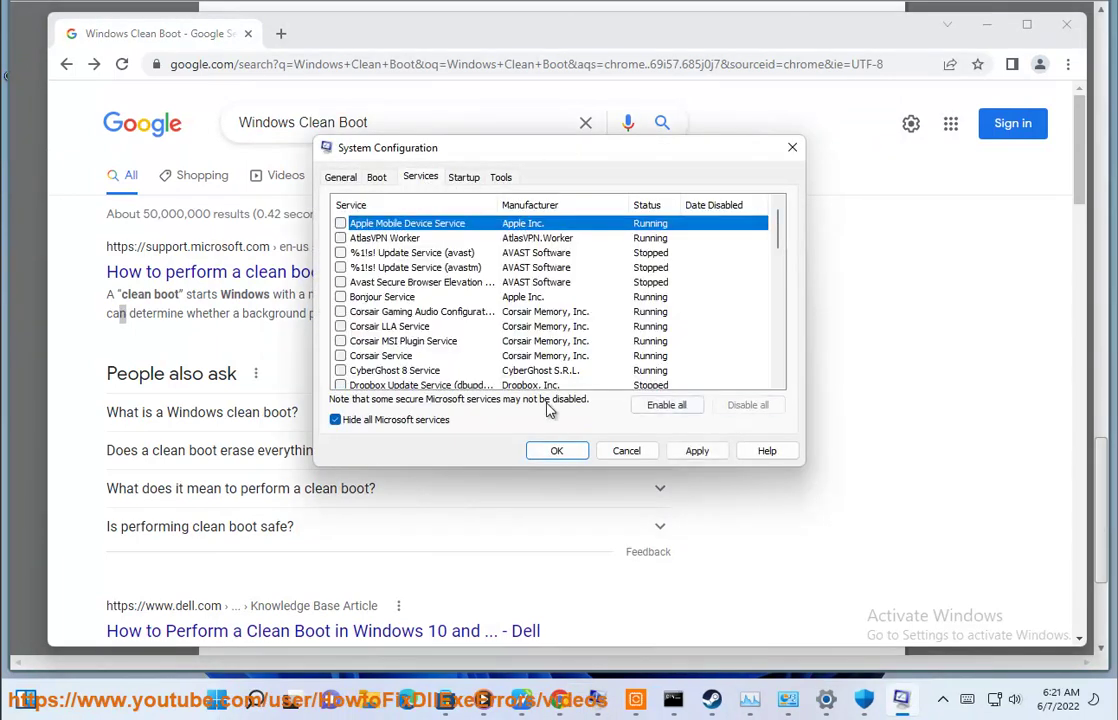
{"action": "left_click", "coordinate": [626, 451]}
Confirm all startup apps are disabled in Task Manager, then minimize Task Manager and Chrome to reveal the guide
{"action": "key", "text": "ctrl+shift+Escape"}
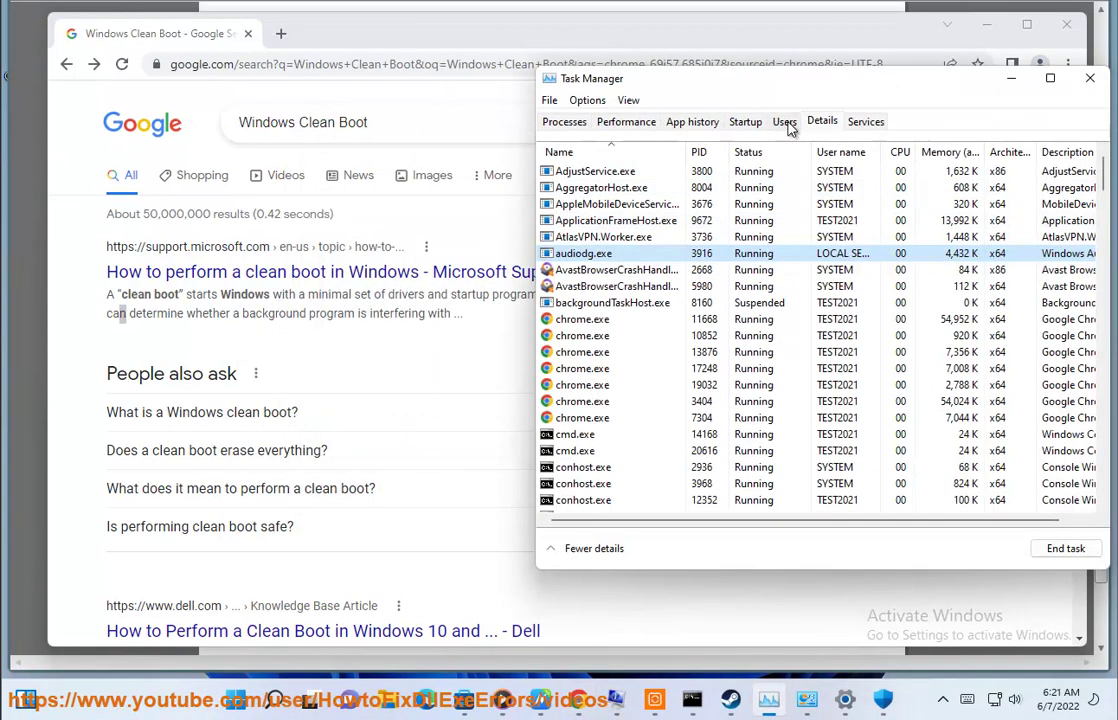
{"action": "left_click", "coordinate": [748, 124]}
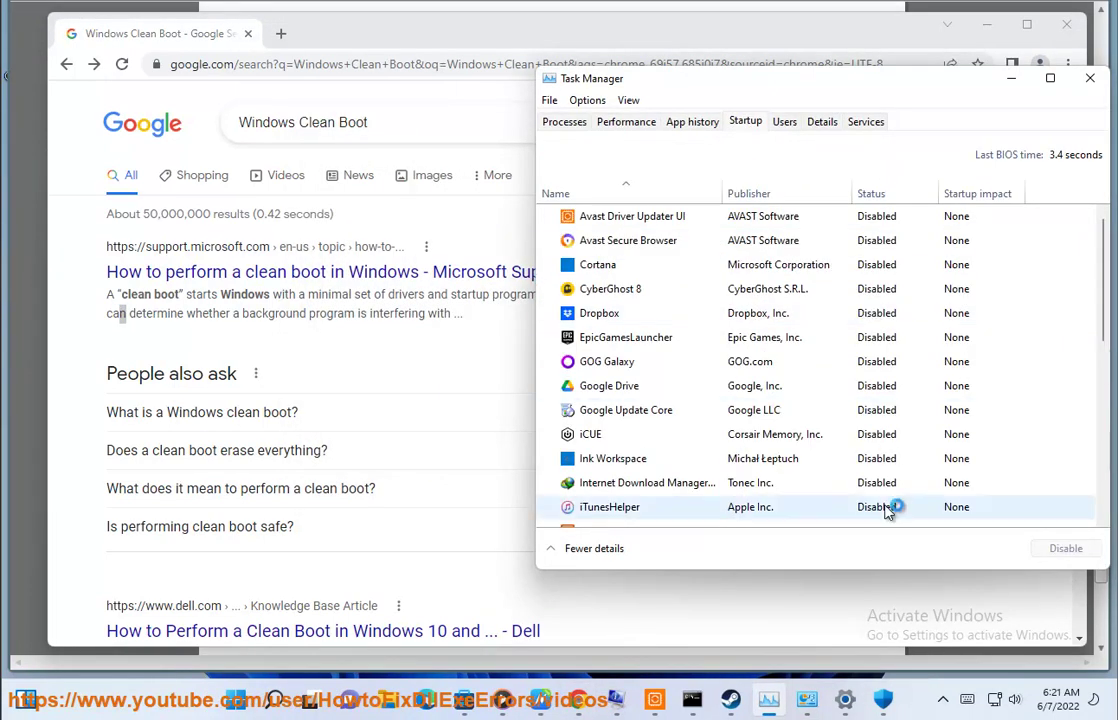
{"action": "left_click", "coordinate": [1012, 80]}
{"action": "left_click", "coordinate": [986, 24]}
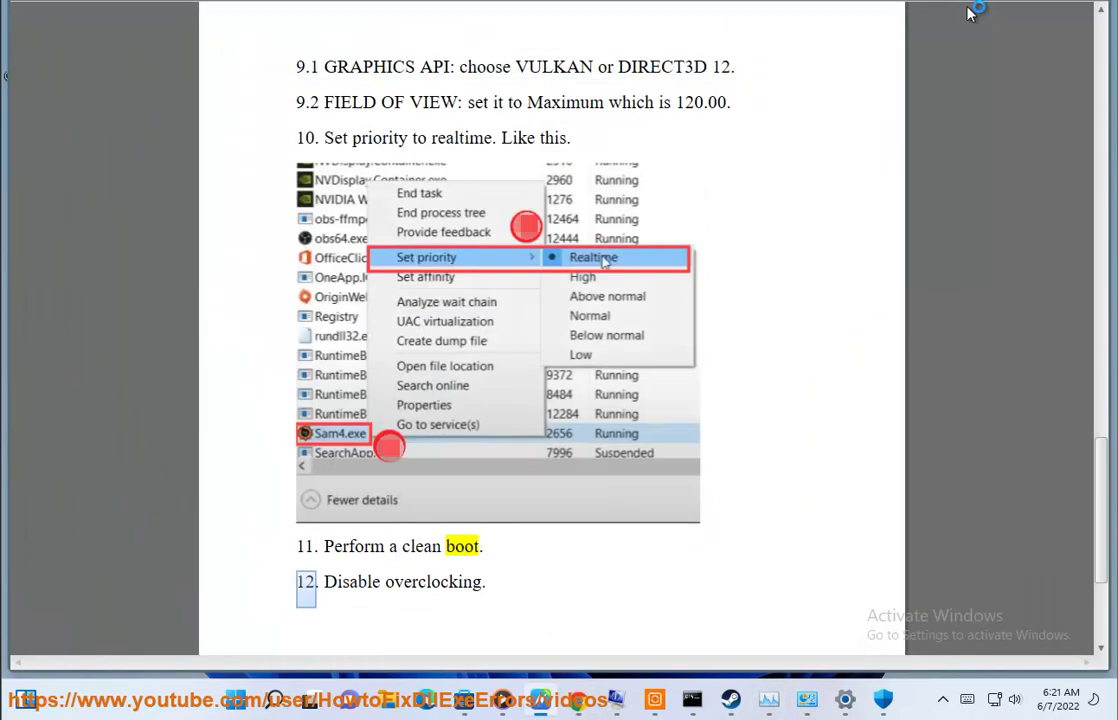